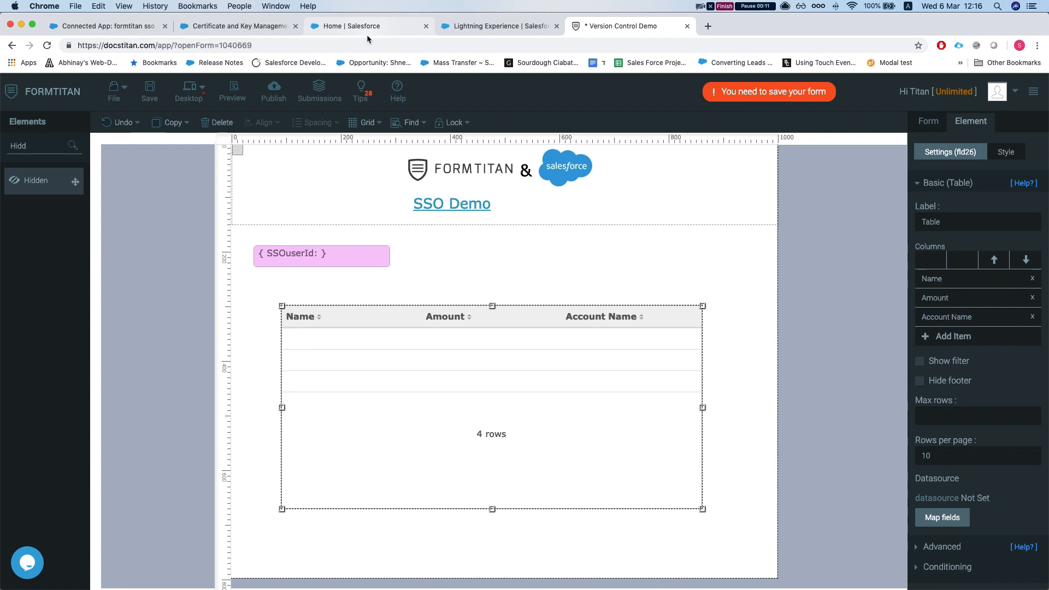
# - Switch to Salesforce's Certificate and Key Management page listing the self-signed certificate
pyautogui.click(215, 27)
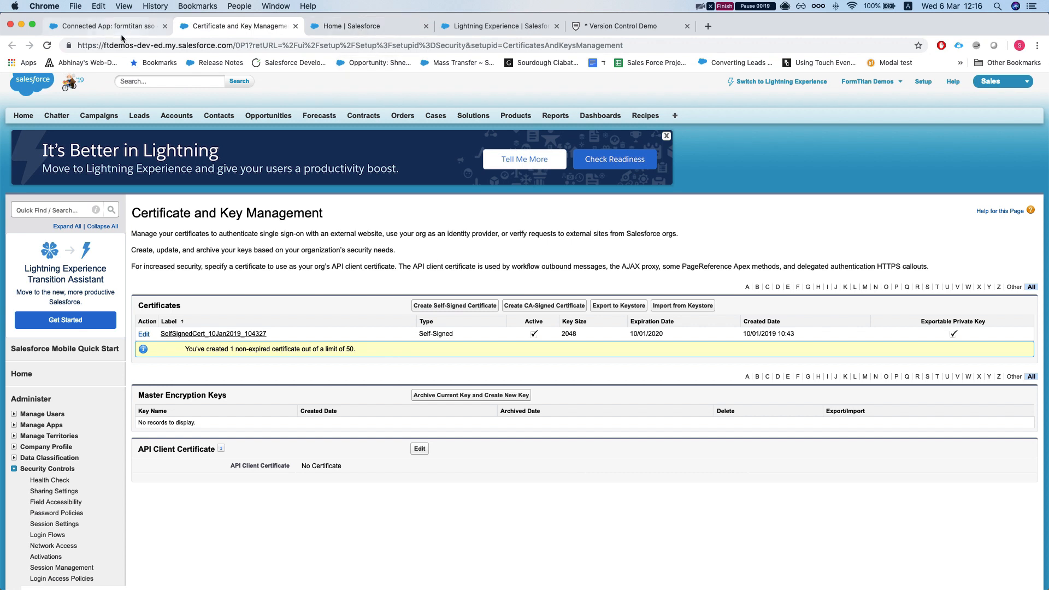
# - Bring up the formtitan_sso connected app's Setup page and review its SAML service provider settings
pyautogui.click(346, 32)
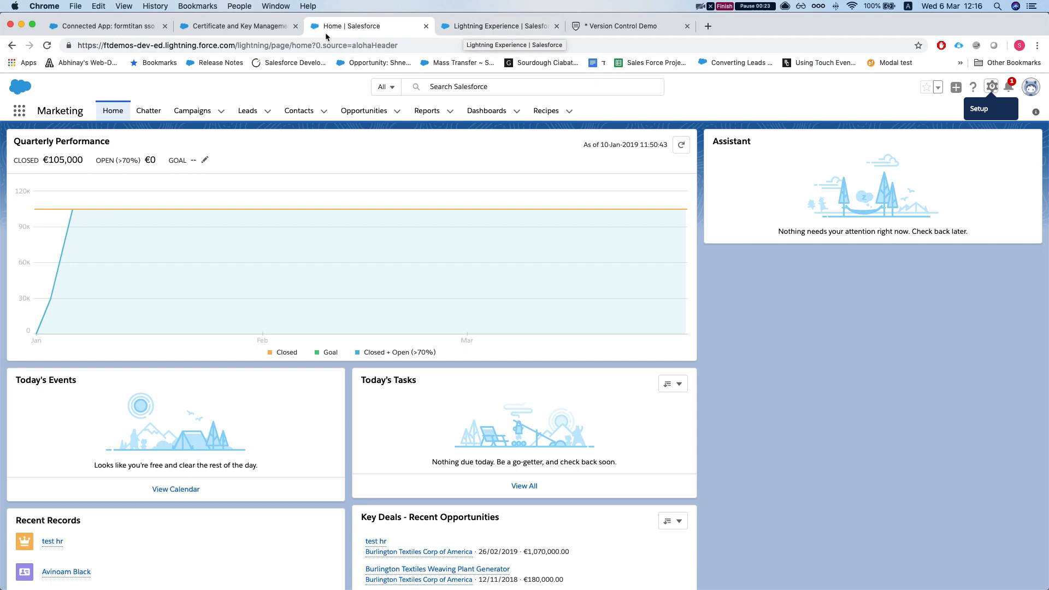
pyautogui.click(471, 26)
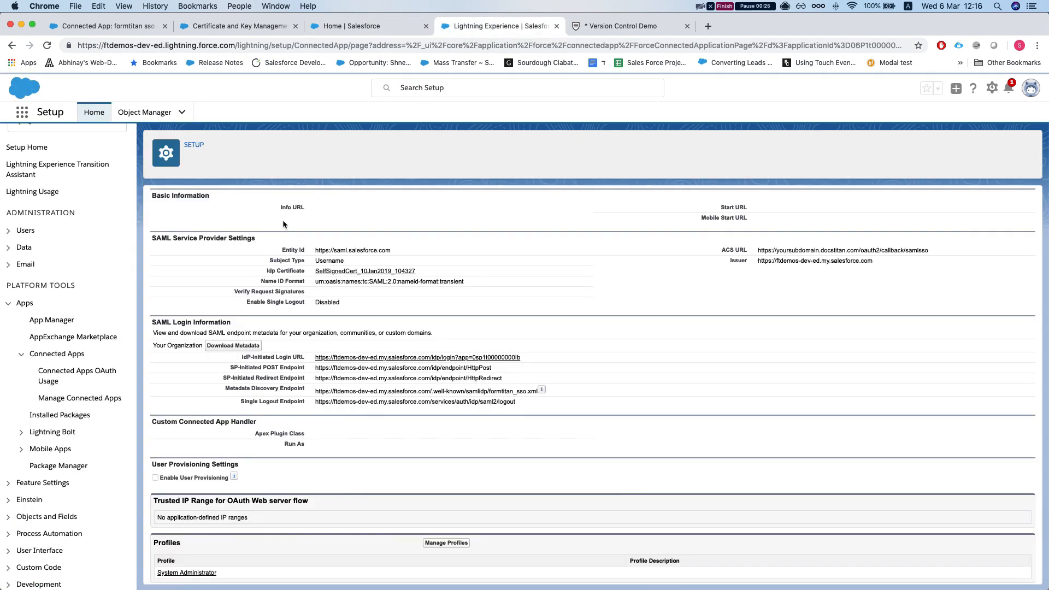
pyautogui.scroll(2, 336, 219)
pyautogui.scroll(2, 346, 254)
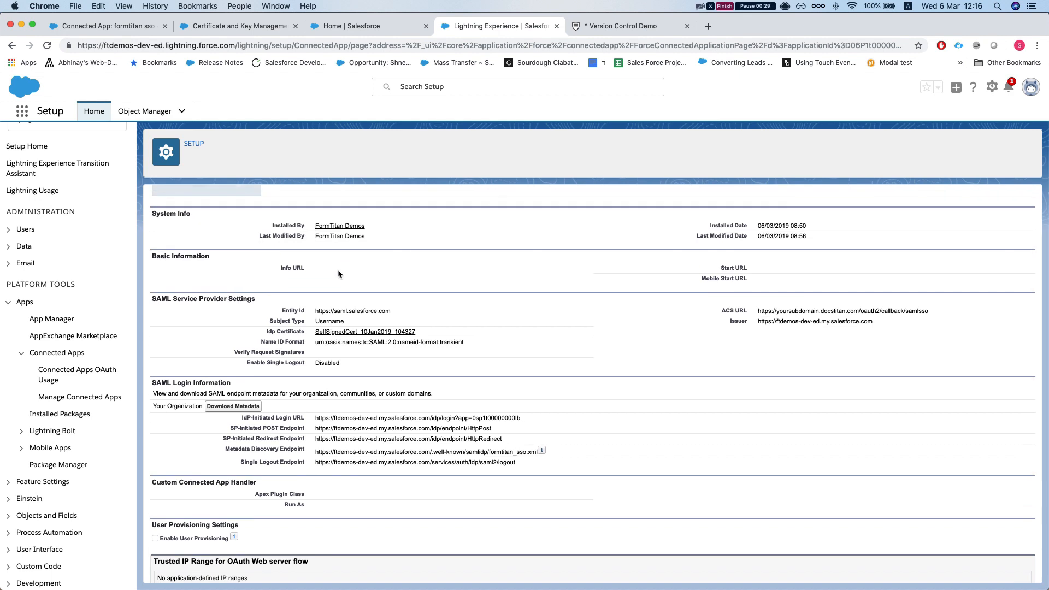
pyautogui.scroll(1, 339, 273)
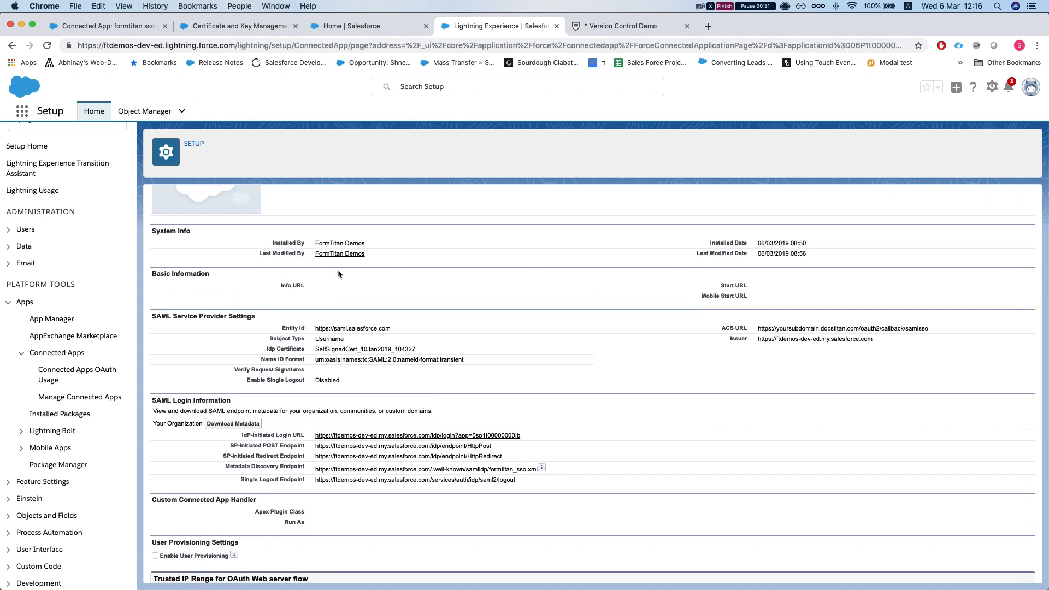
pyautogui.scroll(2, 338, 270)
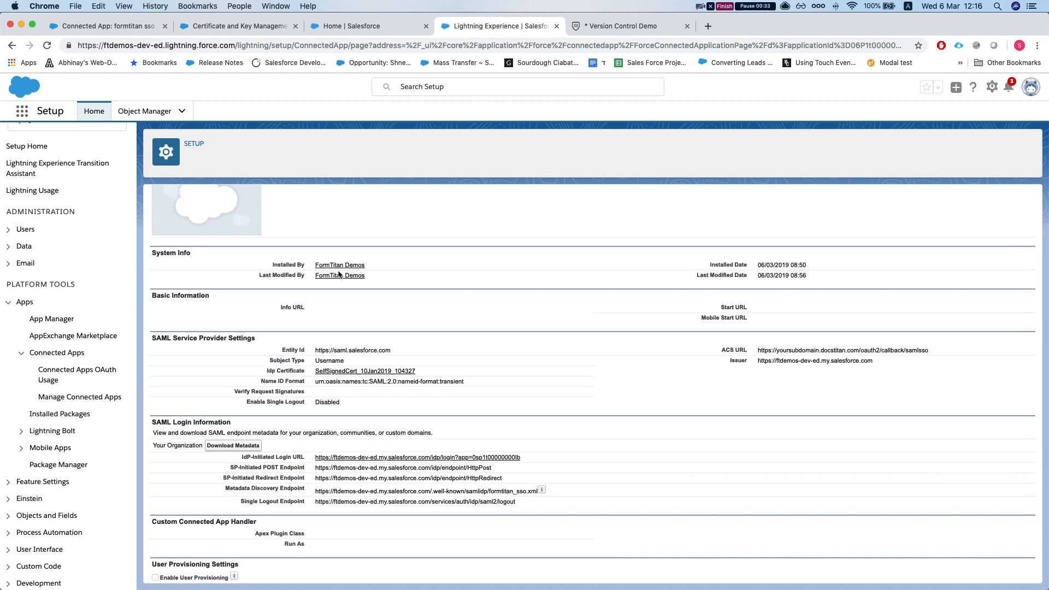
pyautogui.scroll(-2, 339, 273)
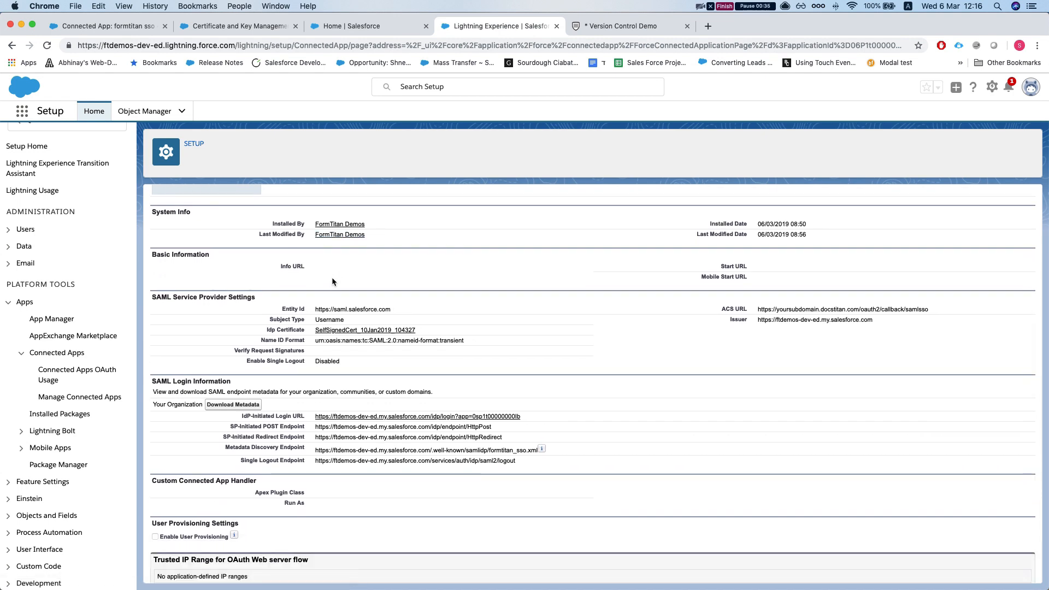
pyautogui.scroll(-2, 332, 276)
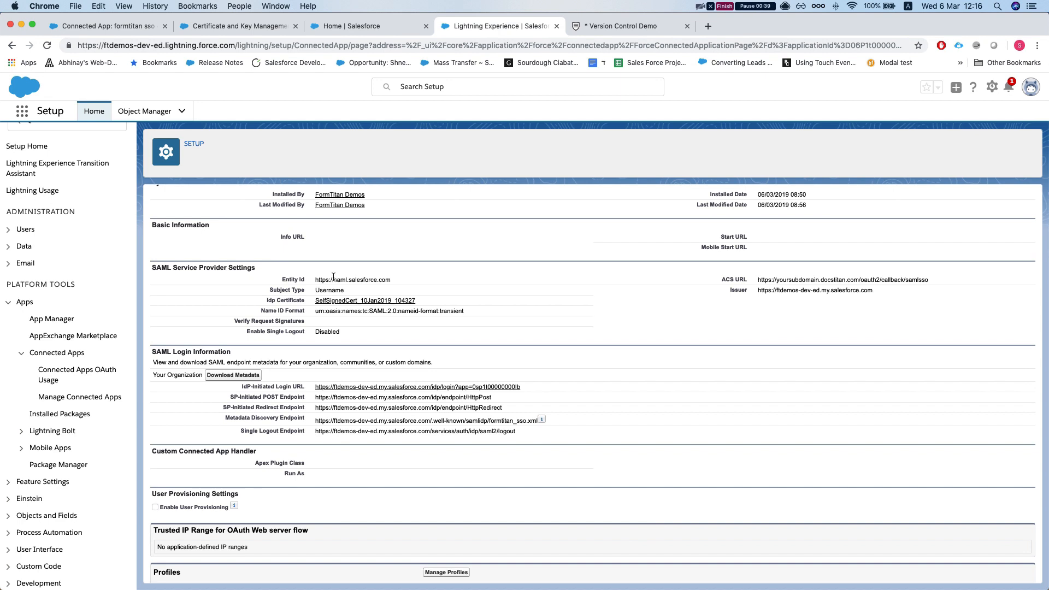
pyautogui.scroll(2, 333, 277)
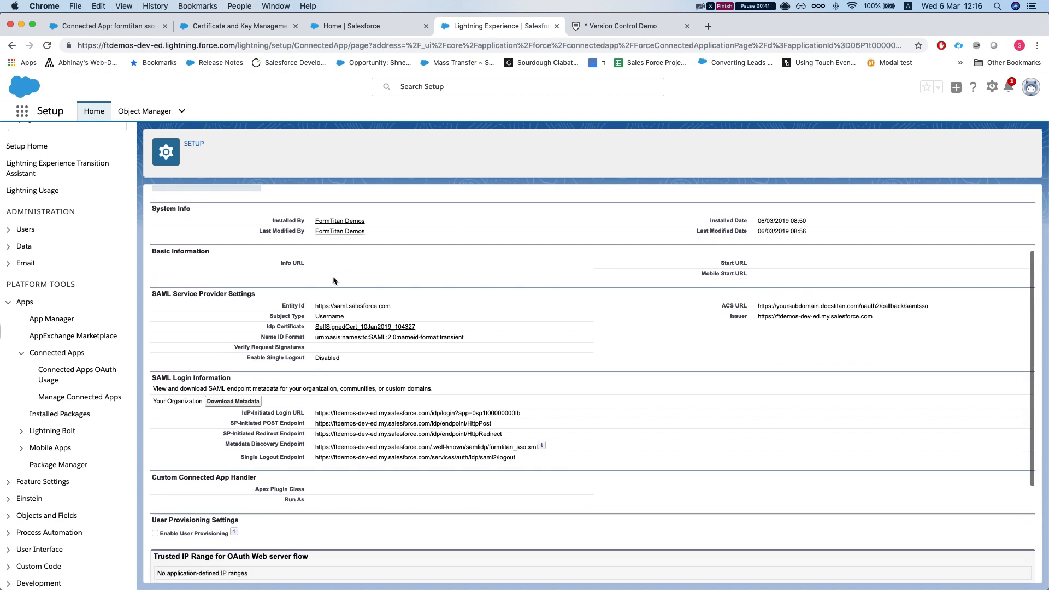
# - Enable SSO in the SSO Demo form's Limits settings
pyautogui.click(589, 28)
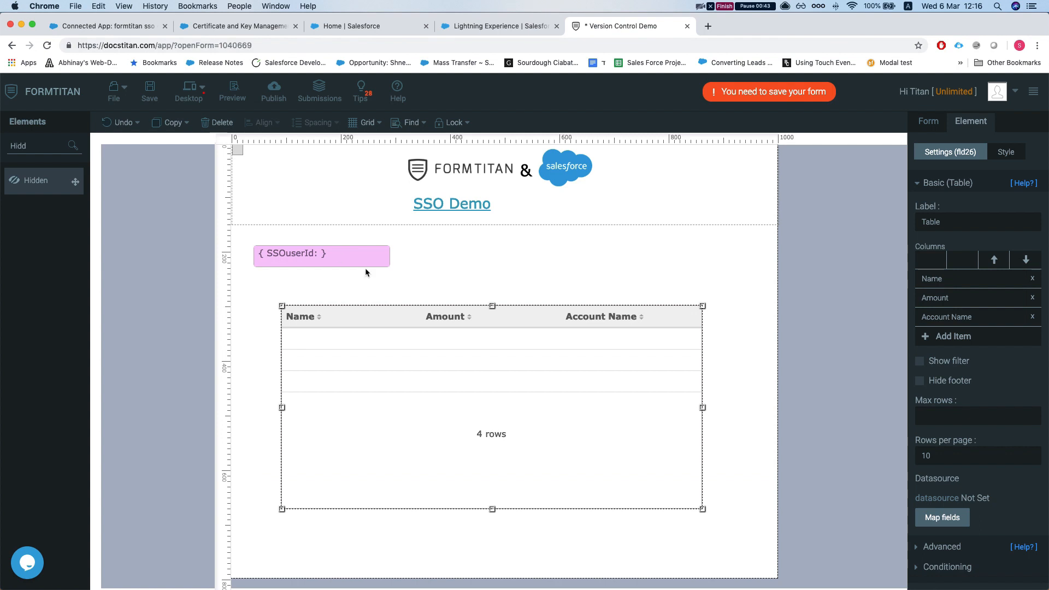
pyautogui.click(926, 186)
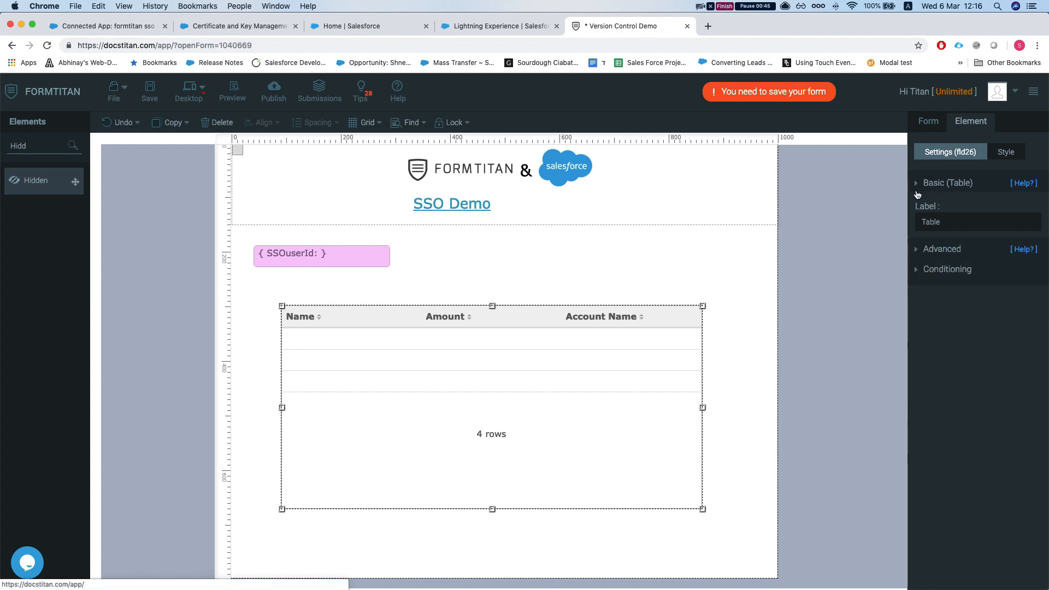
pyautogui.click(929, 123)
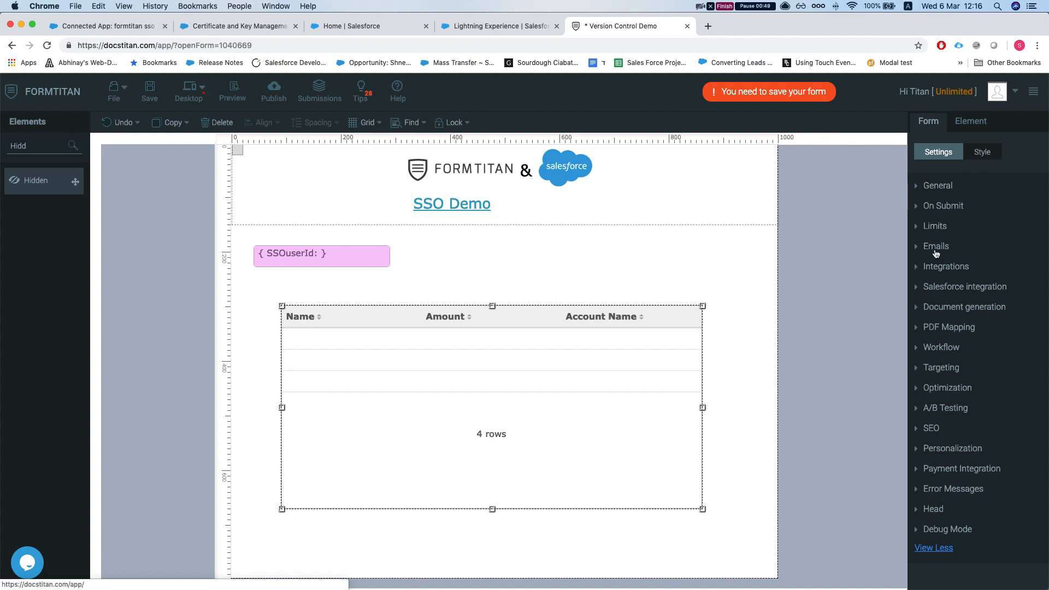
pyautogui.click(928, 229)
pyautogui.click(927, 370)
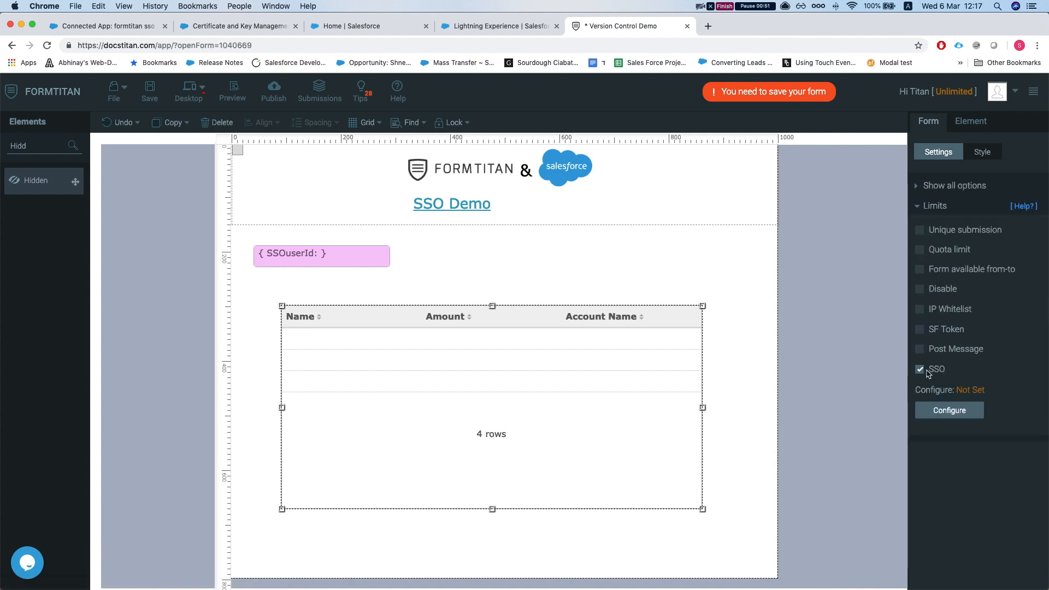
# - Open the SSO Auth configuration, ready to fill in the Entity ID field
pyautogui.click(949, 410)
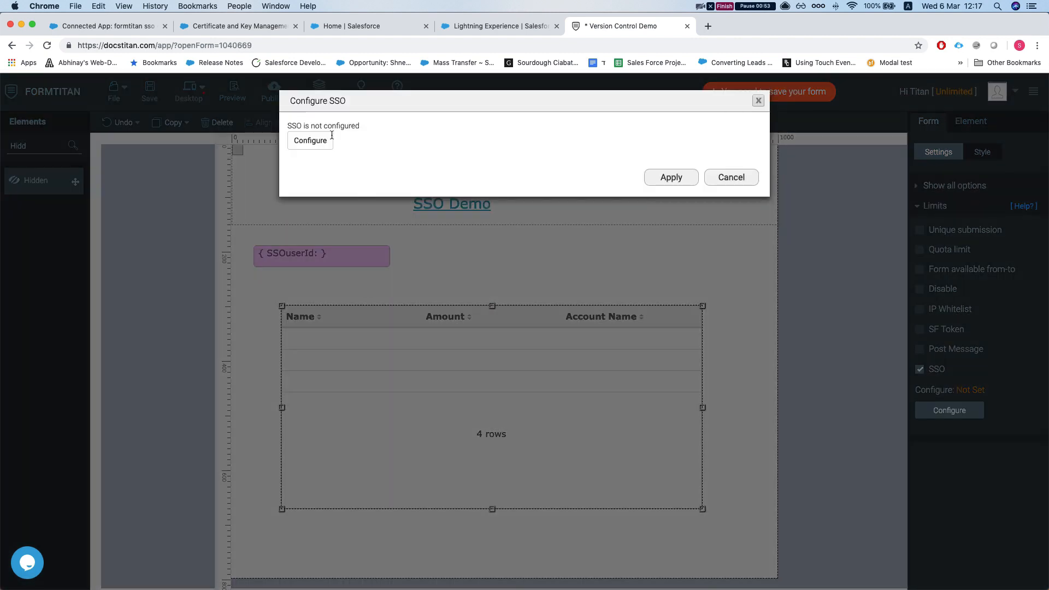
pyautogui.click(312, 143)
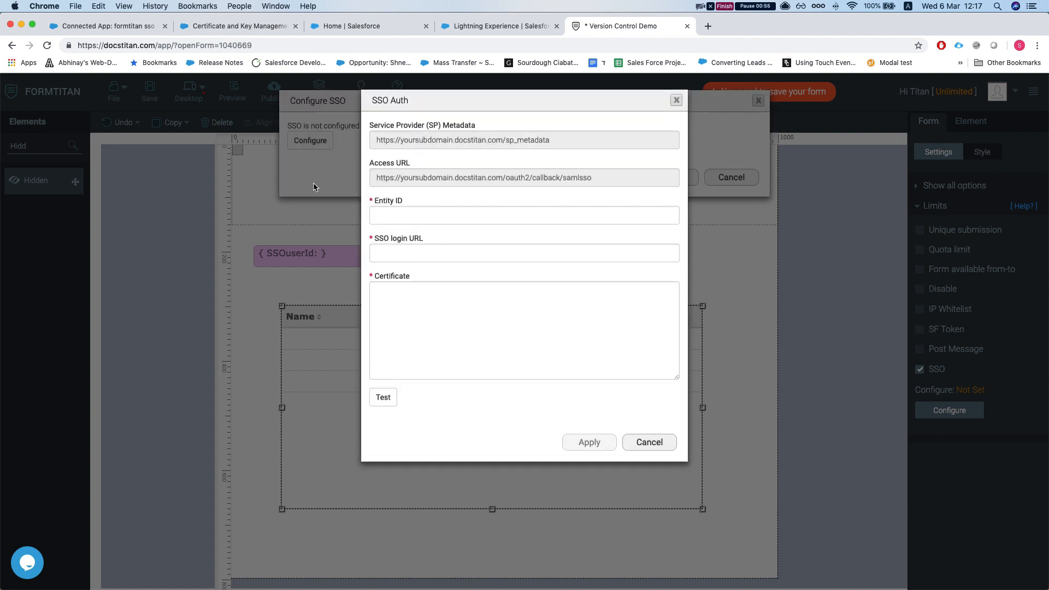
pyautogui.click(419, 214)
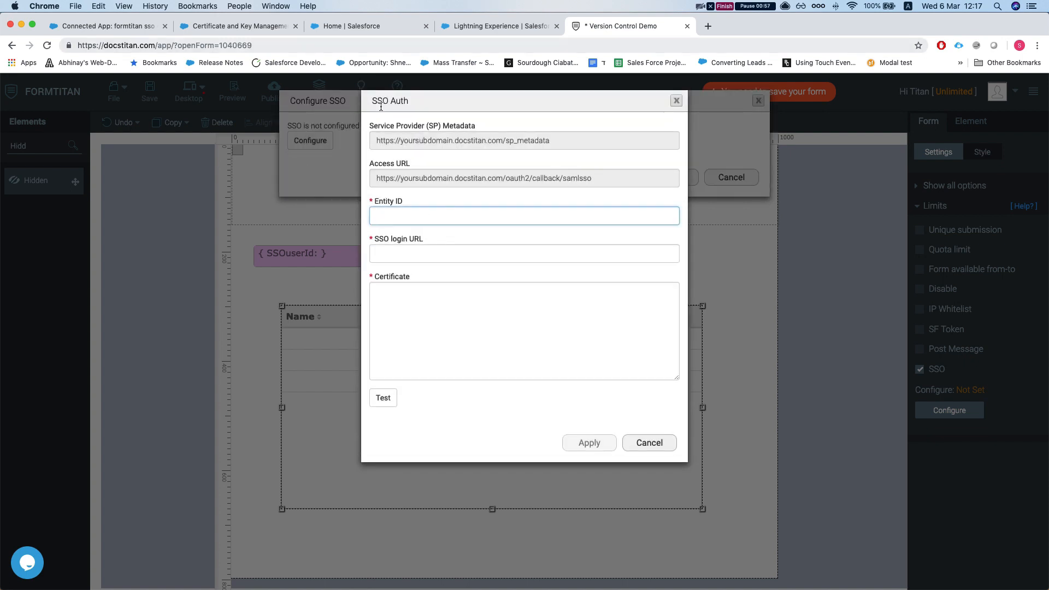
pyautogui.click(354, 26)
pyautogui.click(251, 26)
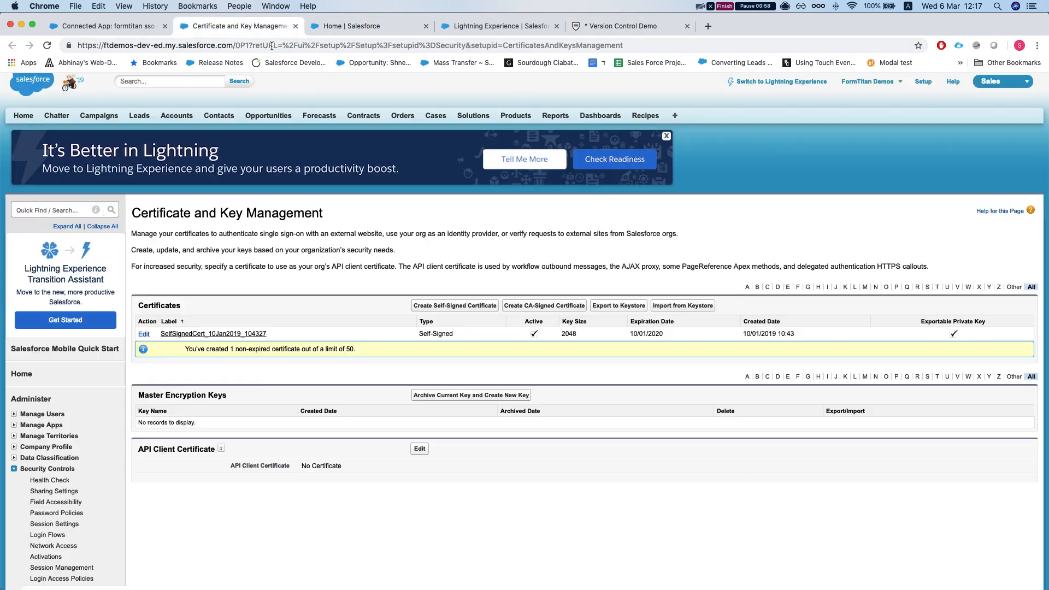
pyautogui.click(382, 28)
pyautogui.click(146, 26)
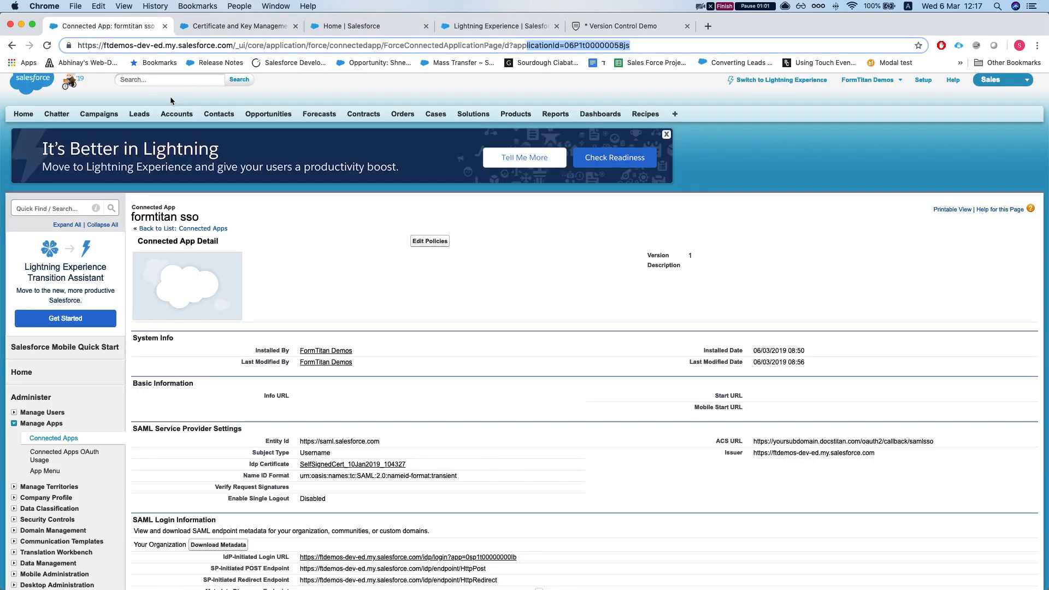
pyautogui.scroll(-3, 567, 281)
pyautogui.scroll(-1, 842, 380)
pyautogui.moveTo(885, 348); pyautogui.dragTo(756, 349)
pyautogui.press('super+c')
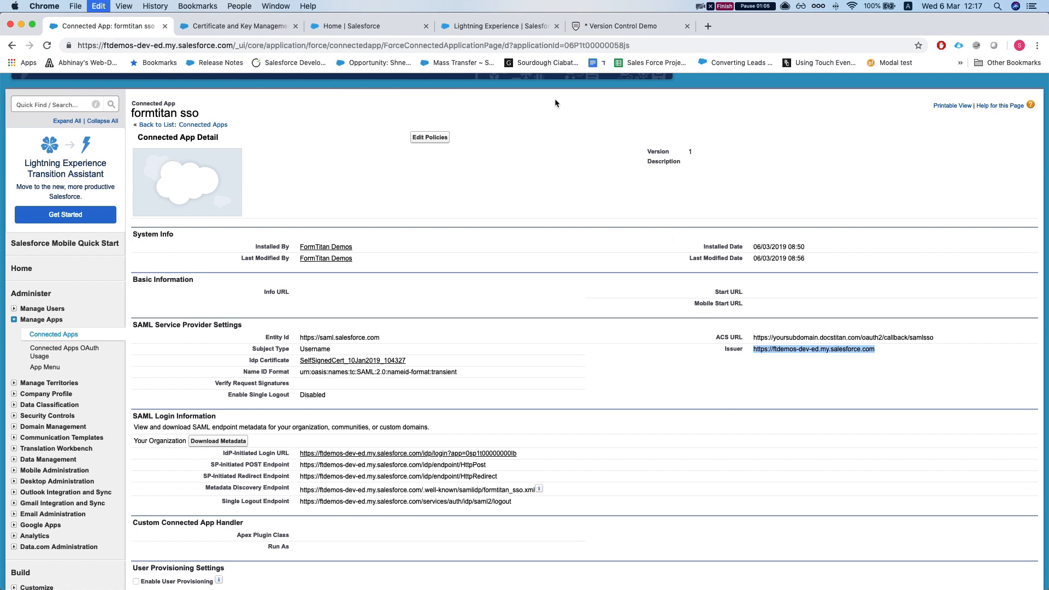
pyautogui.click(574, 27)
pyautogui.press('super+v')
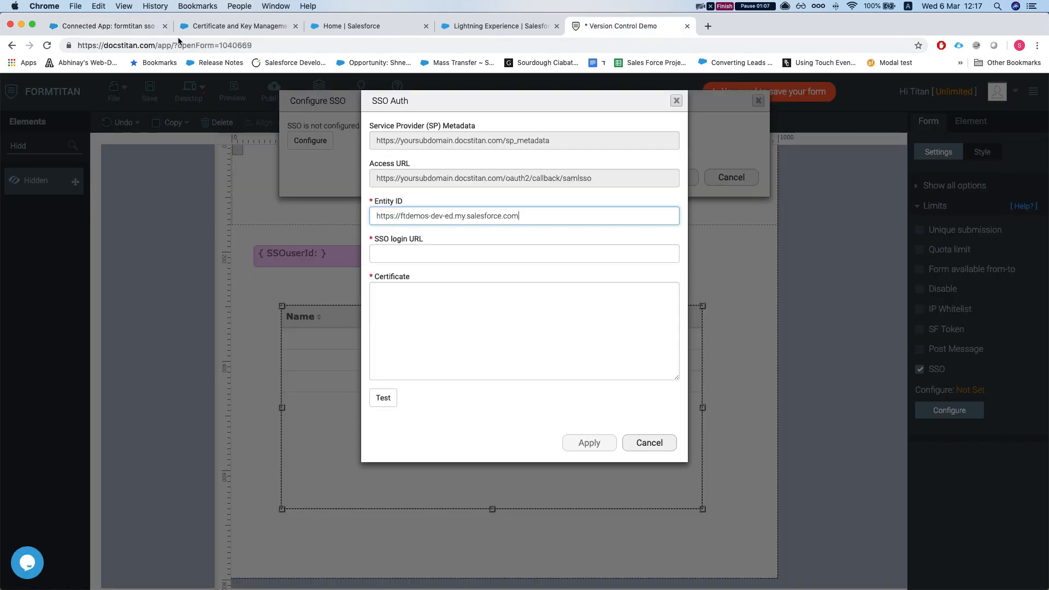
pyautogui.doubleClick(399, 239)
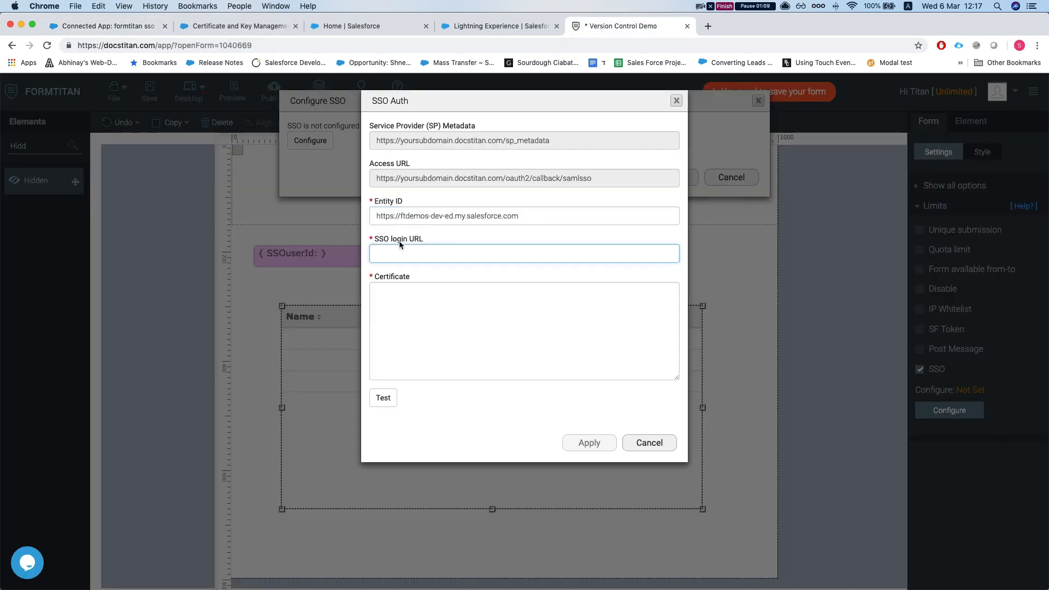
# - Copy the connected app's IdP-Initiated Login URL and return to FormTitan's SSO Auth settings
pyautogui.click(154, 27)
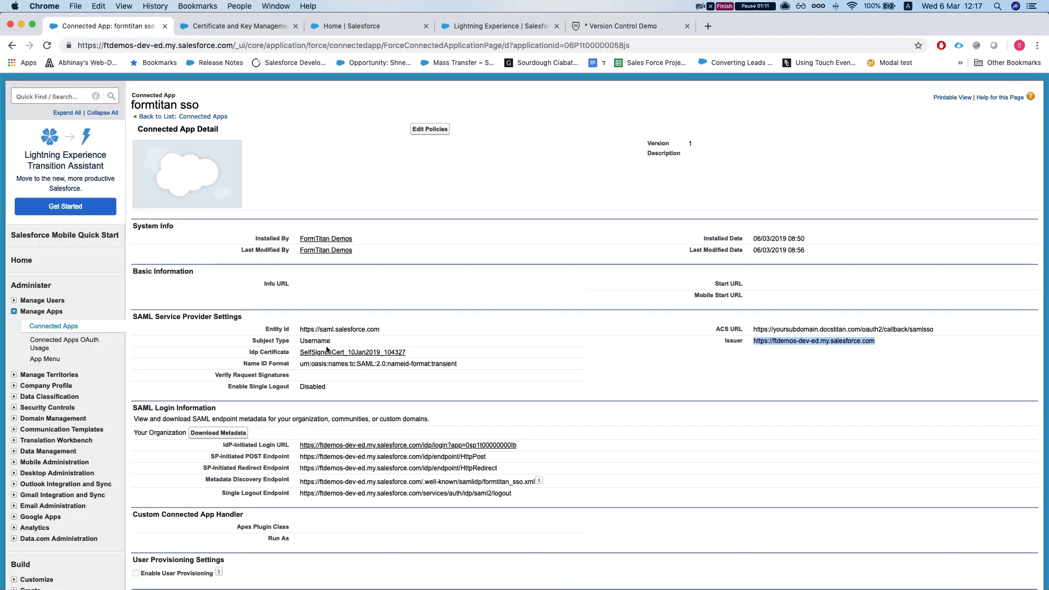
pyautogui.scroll(-3, 326, 346)
pyautogui.moveTo(536, 373); pyautogui.dragTo(298, 376)
pyautogui.press('super+c')
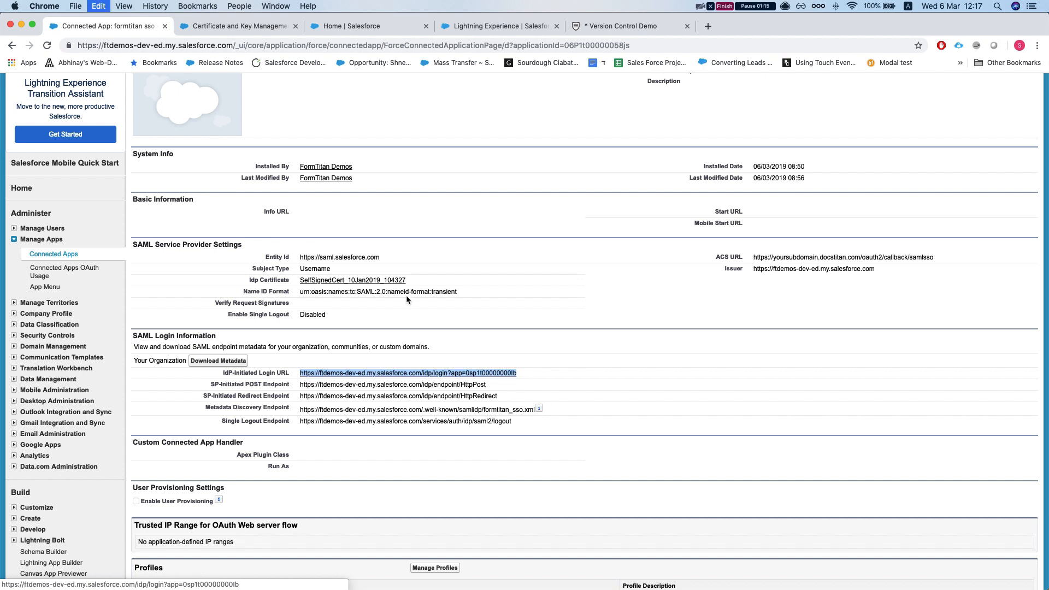
pyautogui.click(351, 26)
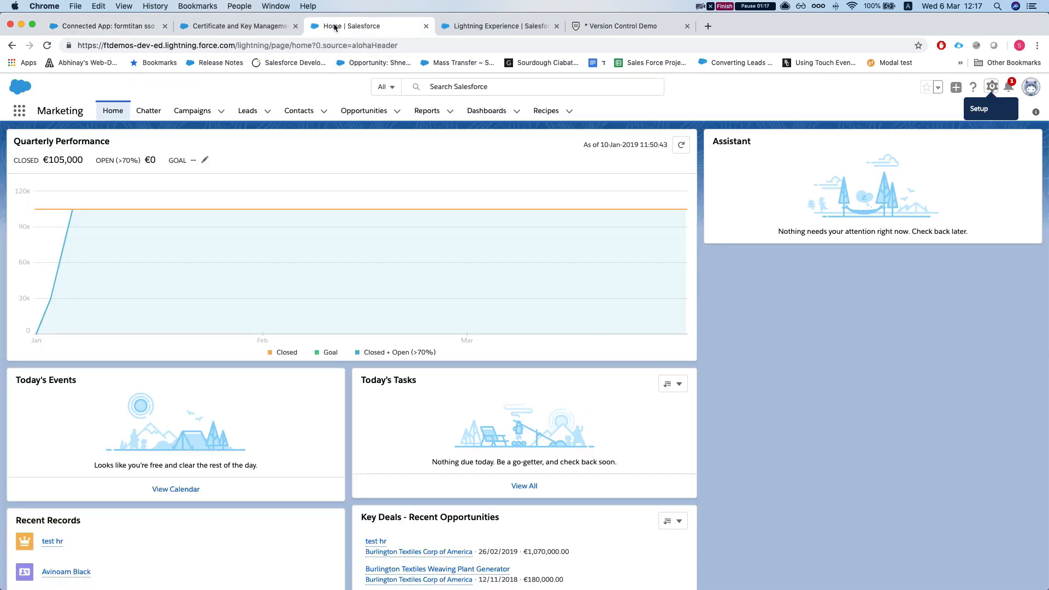
pyautogui.click(505, 26)
pyautogui.click(617, 26)
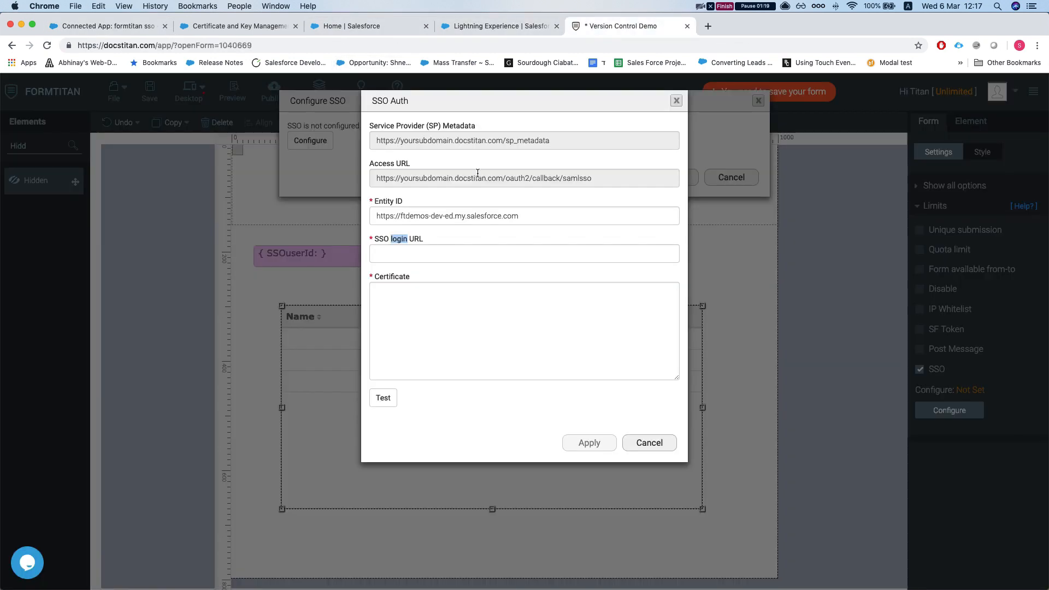
# - Paste the IdP login URL as SSO login URL and the certificate text into Certificate
pyautogui.click(401, 252)
pyautogui.press('super+v')
pyautogui.click(463, 312)
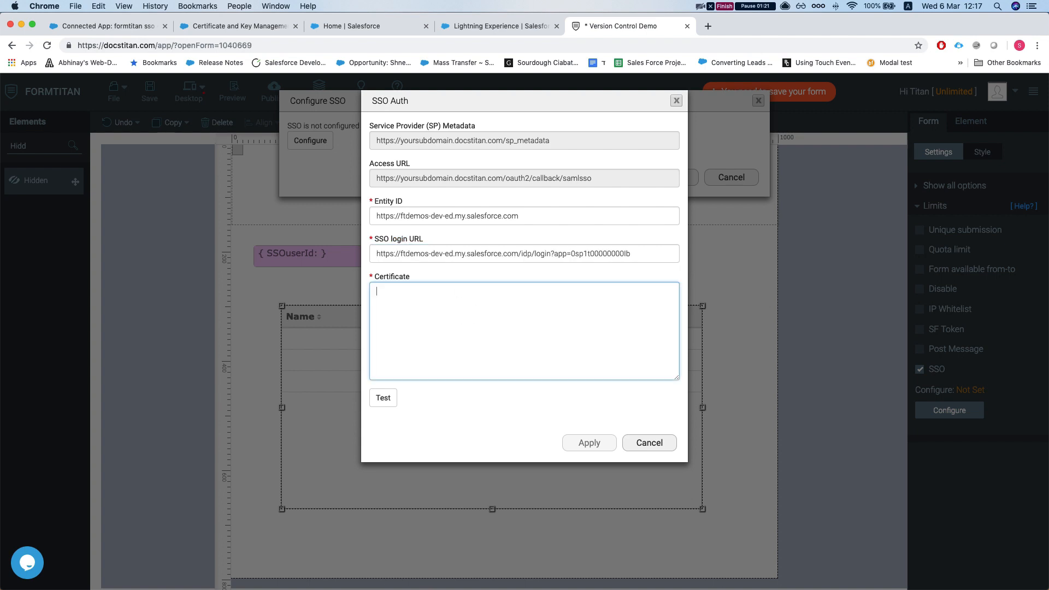
pyautogui.press('super+Tab')
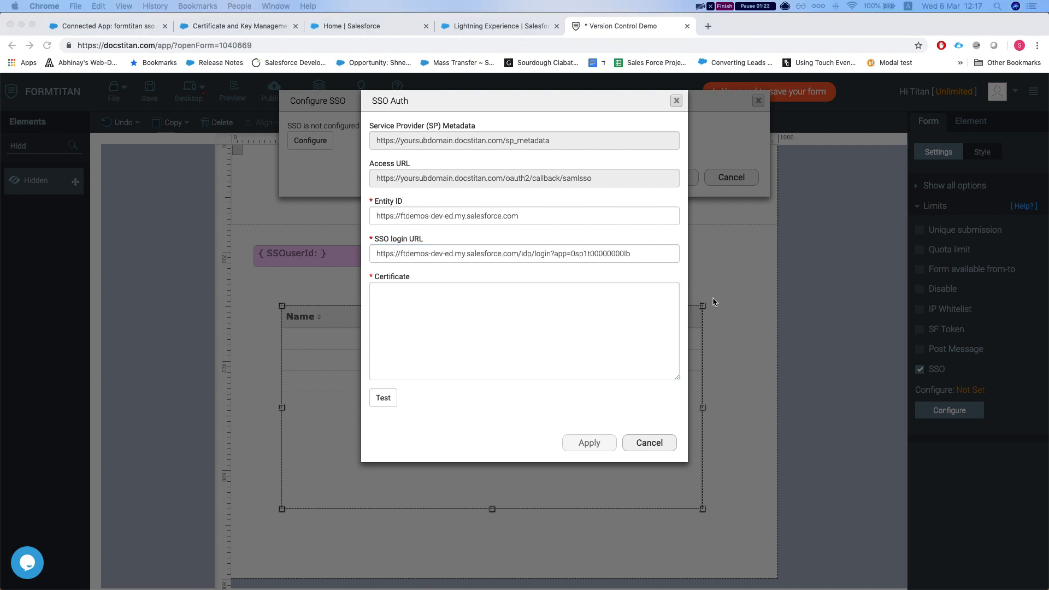
pyautogui.press('super+Tab')
pyautogui.press('super+v')
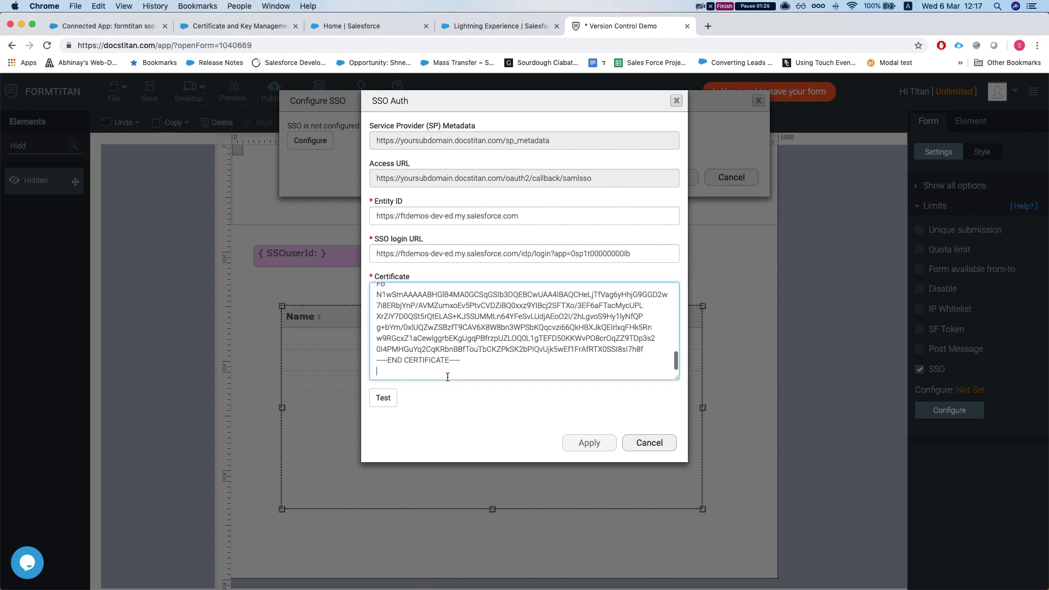
pyautogui.scroll(1, 415, 377)
# - Test the SSO connection and confirm authentication with Salesforce to reach the field-mapping list
pyautogui.click(383, 397)
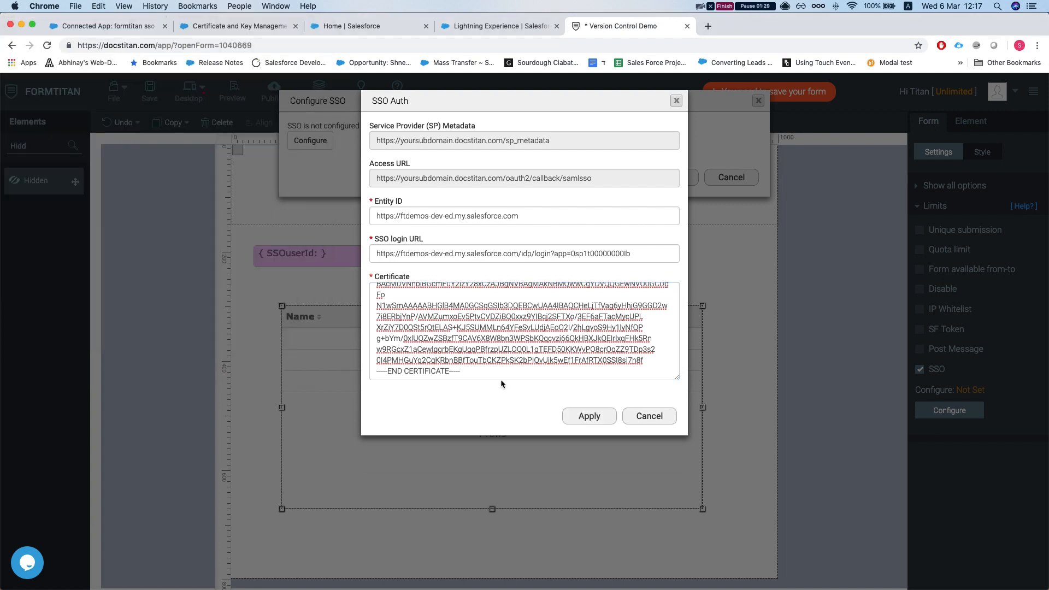
pyautogui.click(588, 416)
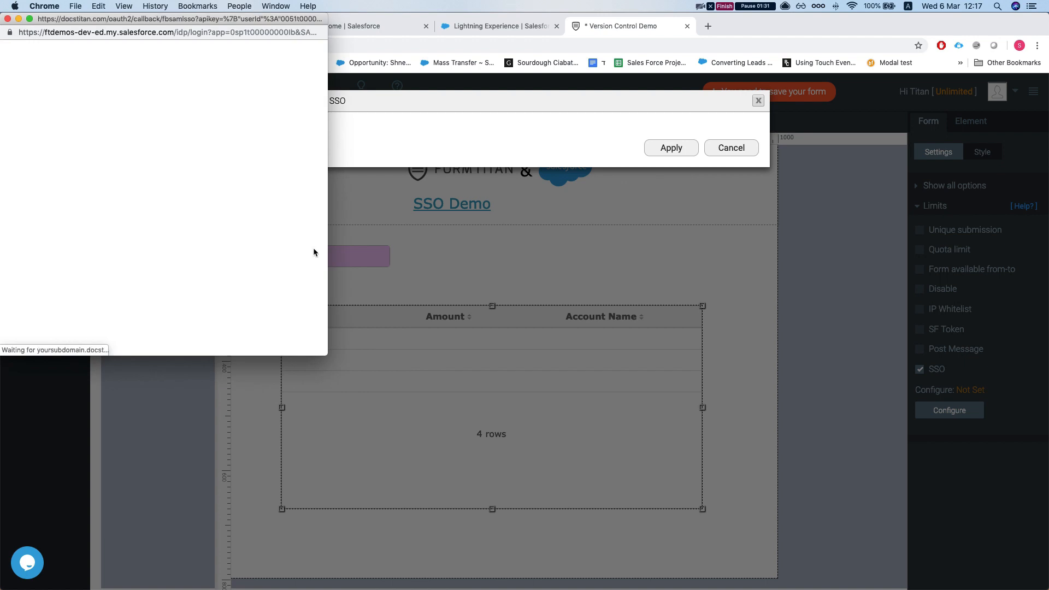
pyautogui.scroll(-5, 429, 222)
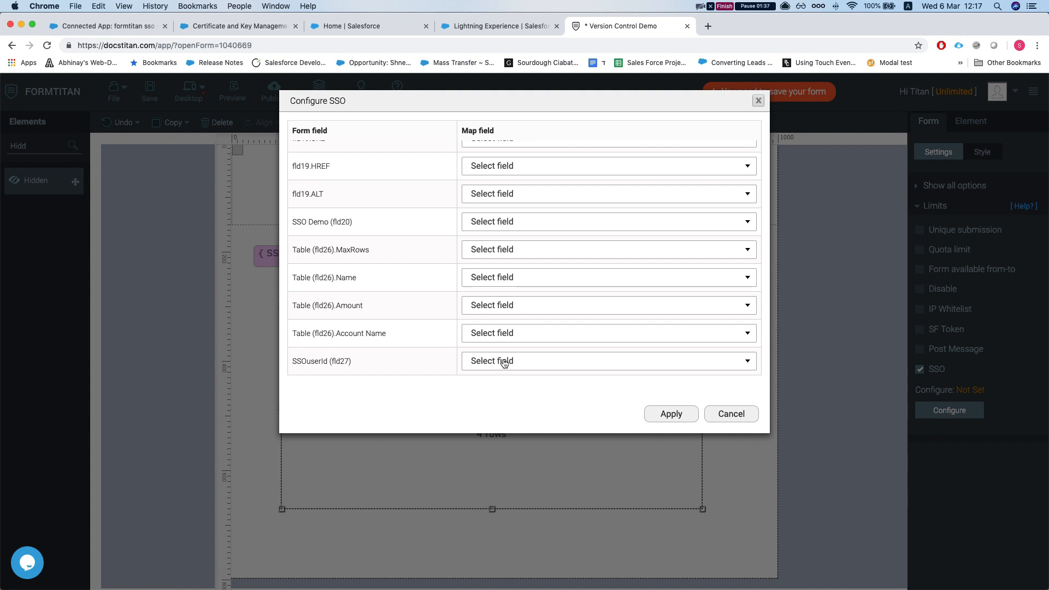
# - Map SSOuserId (fld27) to the userId value and apply the SSO configuration
pyautogui.click(504, 362)
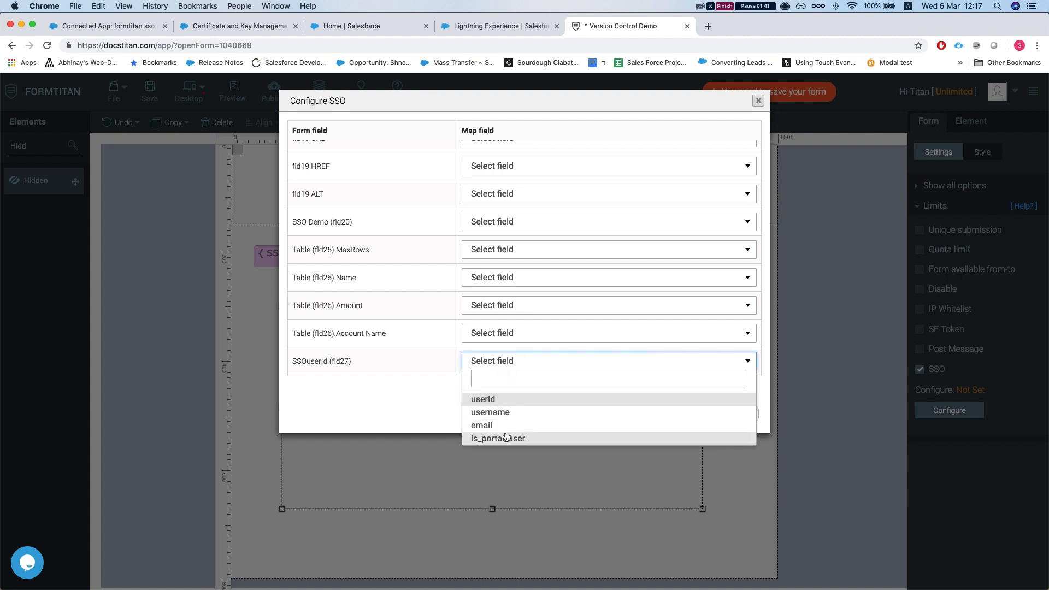
pyautogui.click(503, 401)
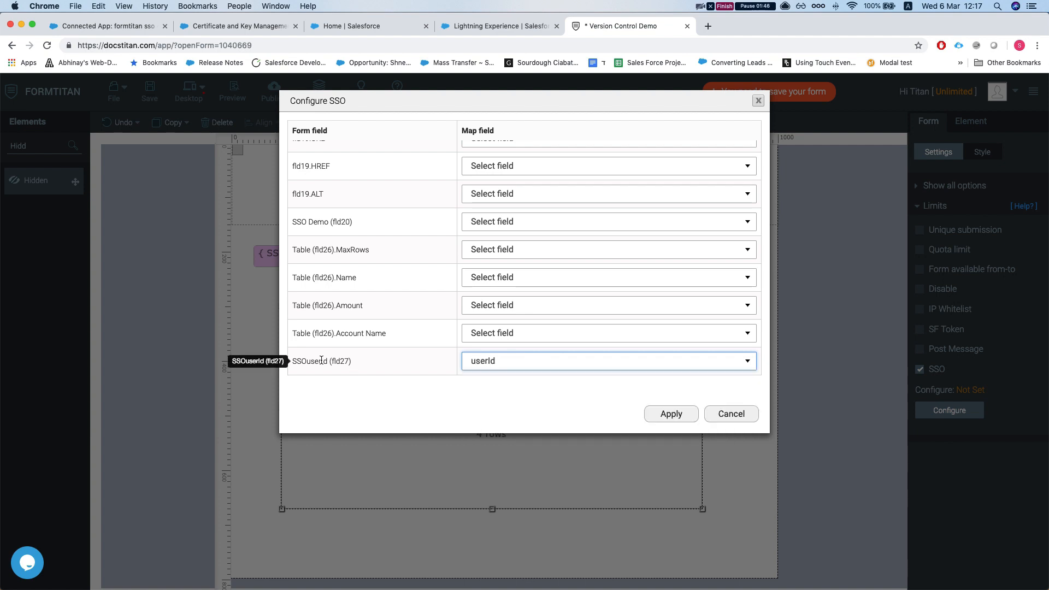
pyautogui.click(671, 414)
pyautogui.doubleClick(33, 143)
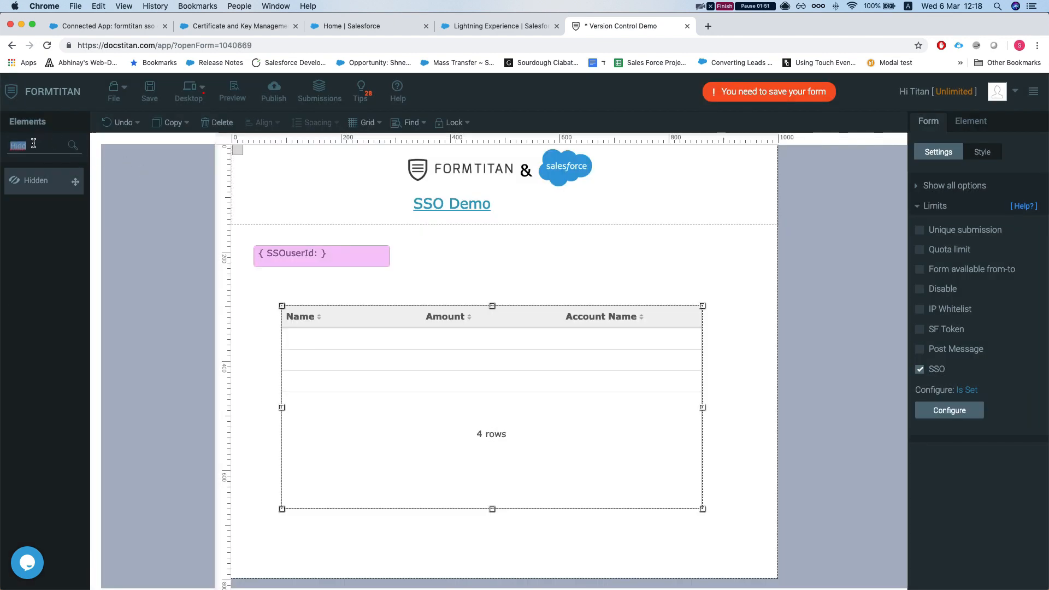
# - Drop a Textbox beside SSOuserId and label it 'UserName from sso'
pyautogui.write('text')
pyautogui.moveTo(75, 246); pyautogui.dragTo(441, 257)
pyautogui.doubleClick(421, 243)
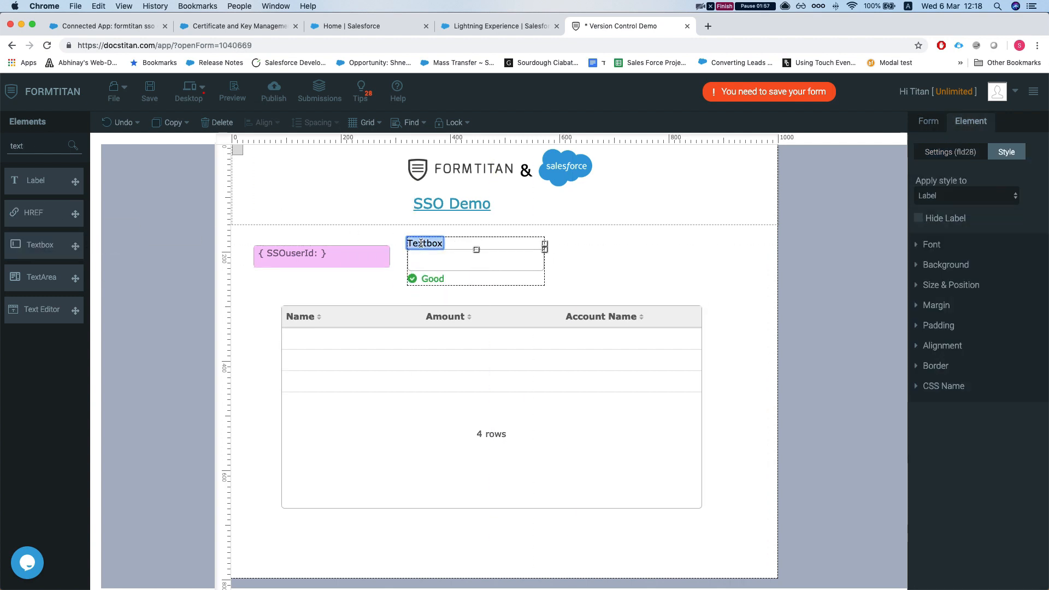
pyautogui.write('Use')
pyautogui.press('BackSpace')
pyautogui.press('BackSpace')
pyautogui.write('serName from sso')
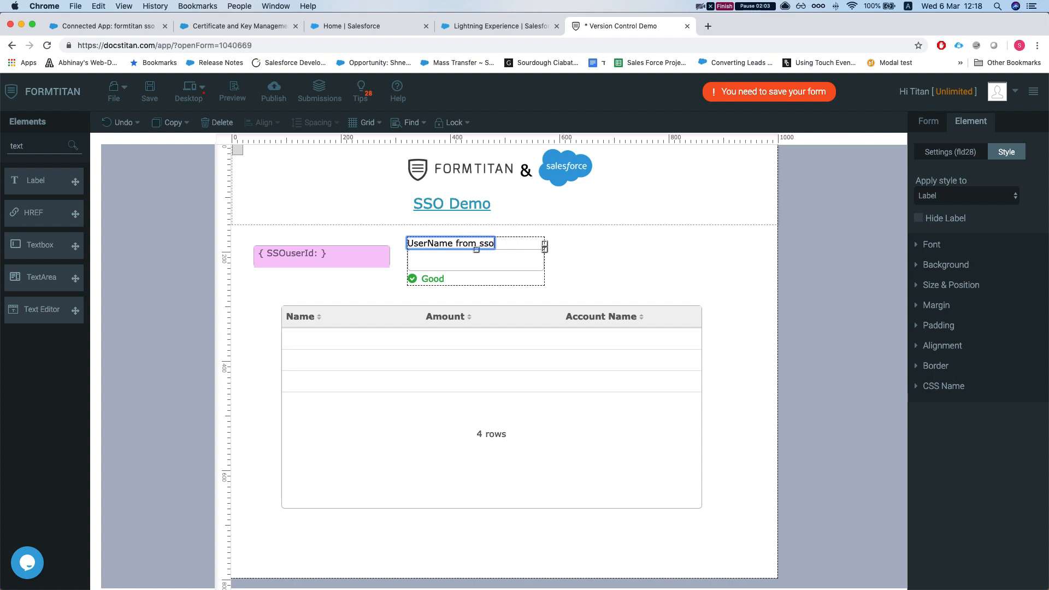
pyautogui.click(929, 121)
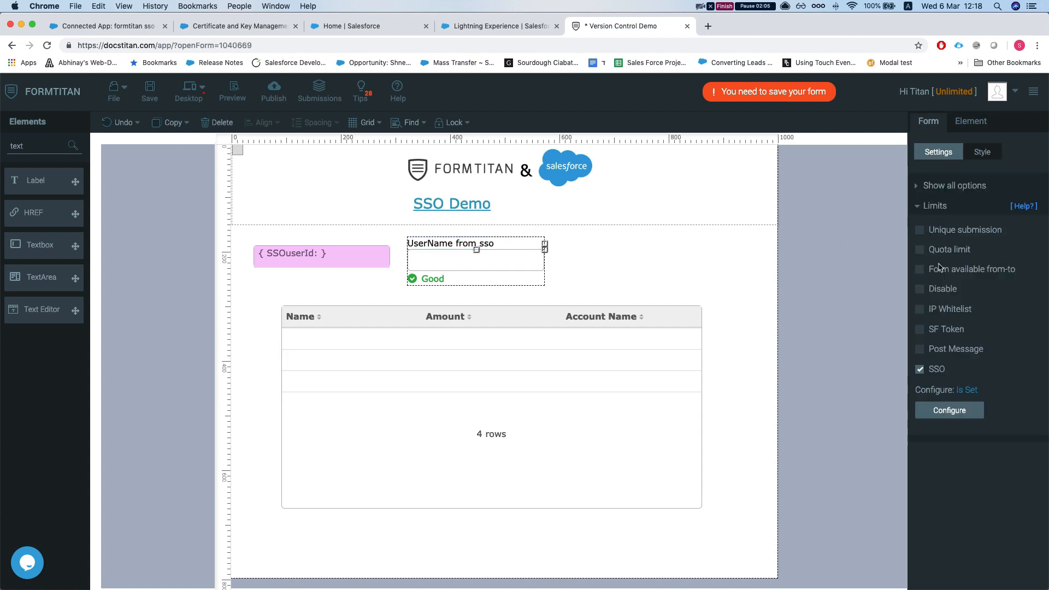
# - Map UserName from sso (fld28) to username in the SSO configuration and save the form
pyautogui.click(949, 410)
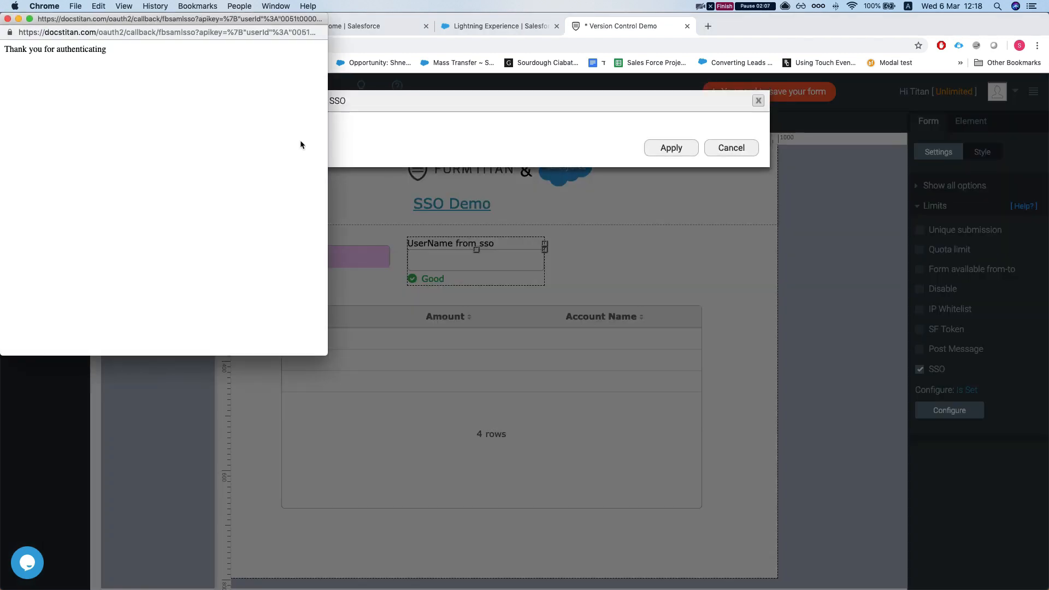
pyautogui.scroll(-8, 566, 311)
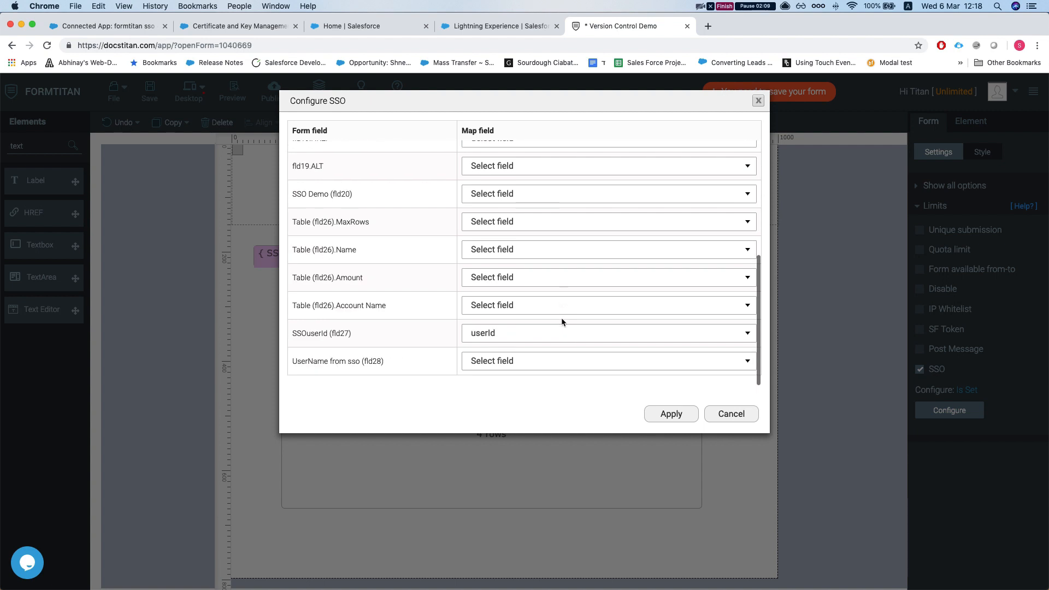
pyautogui.click(495, 365)
pyautogui.click(492, 413)
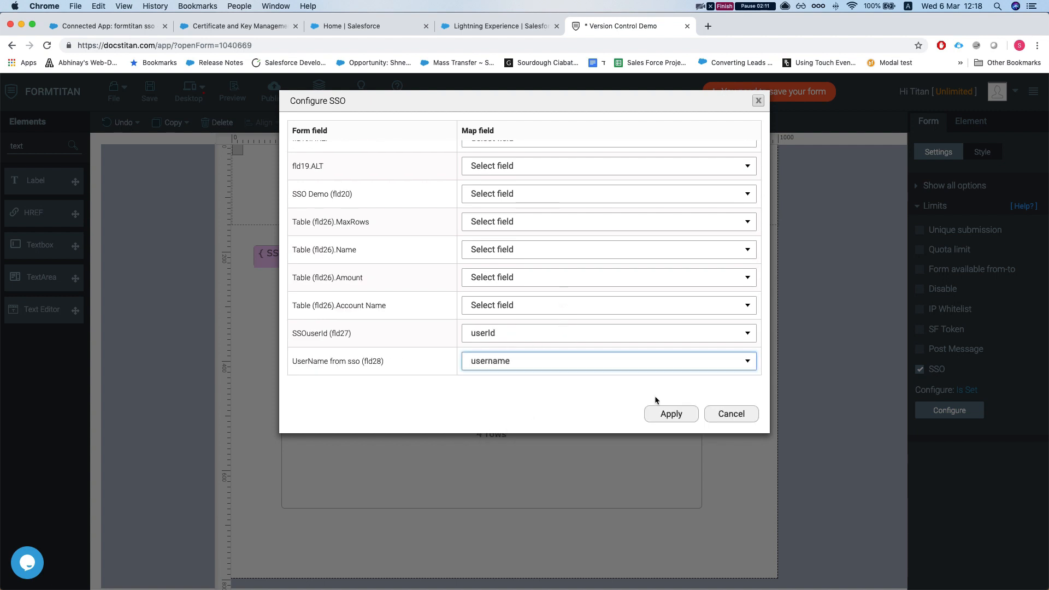
pyautogui.click(671, 414)
pyautogui.click(621, 252)
pyautogui.press('super+s')
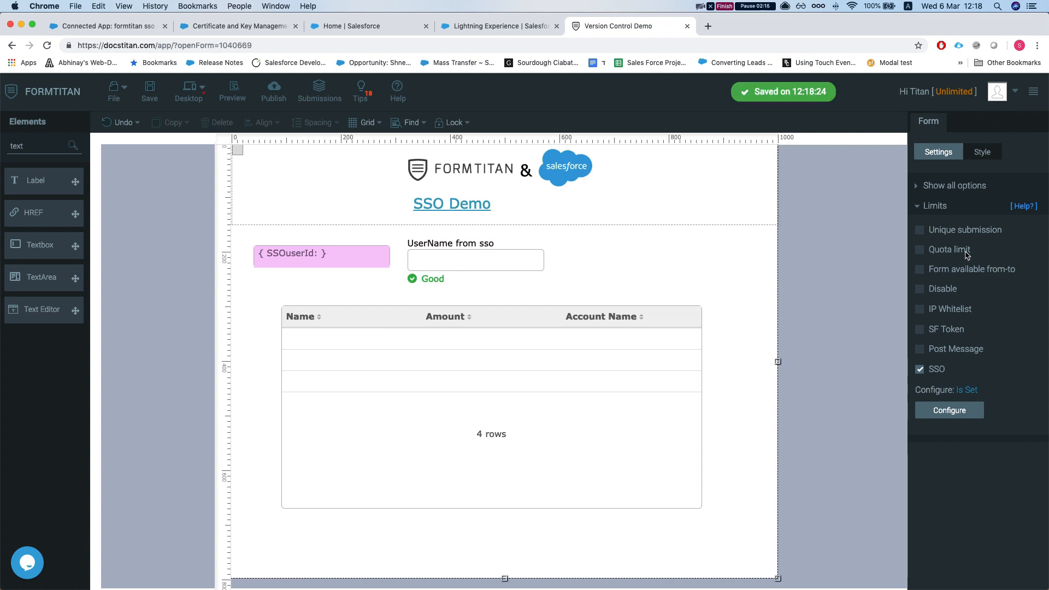
# - Expand all form settings, then select the opportunities table and the hidden SSOuserId field
pyautogui.click(937, 187)
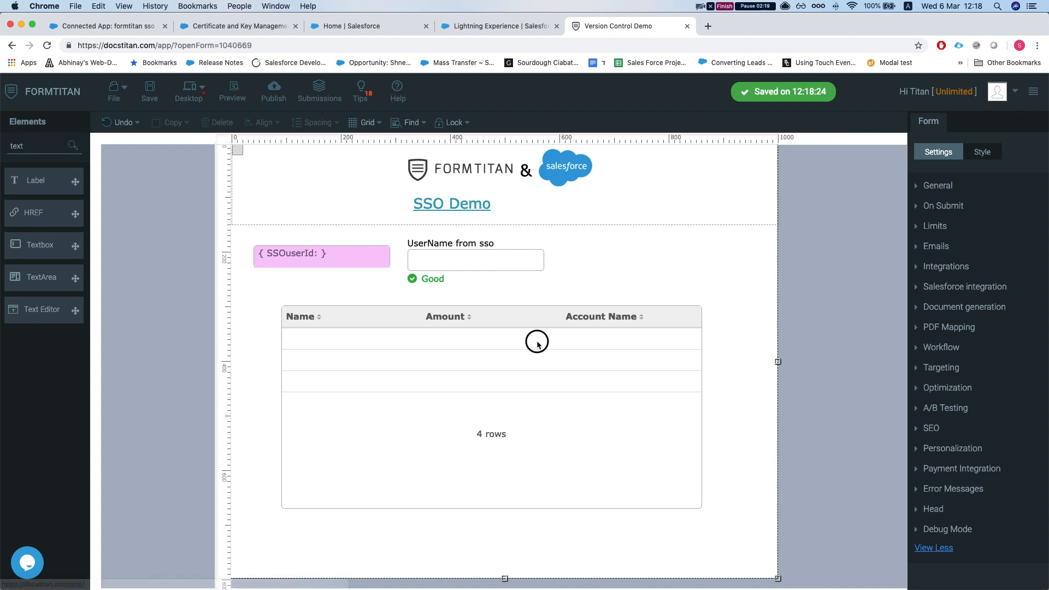
pyautogui.click(382, 330)
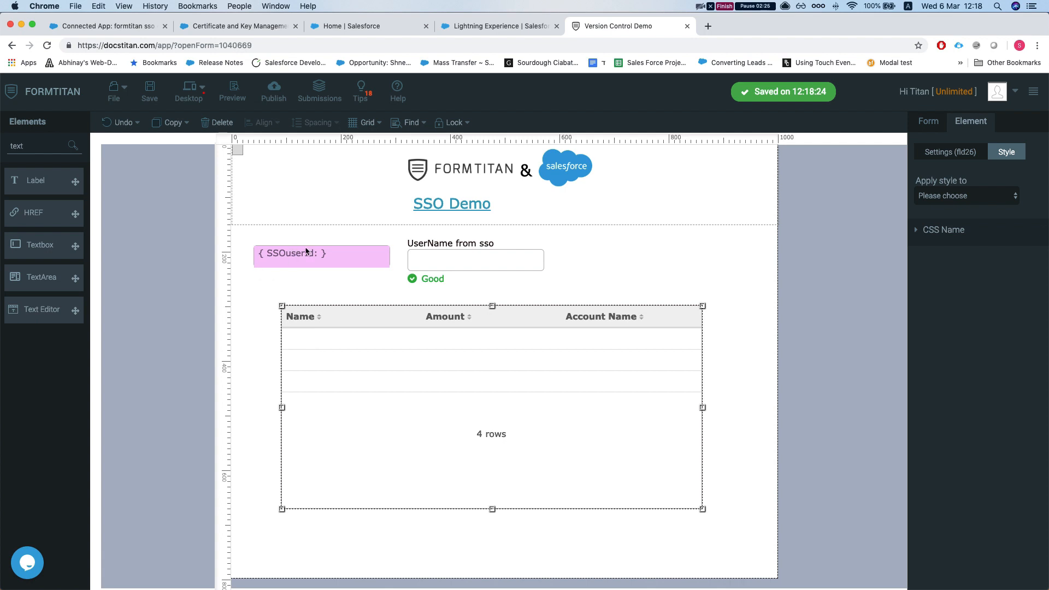
pyautogui.click(292, 257)
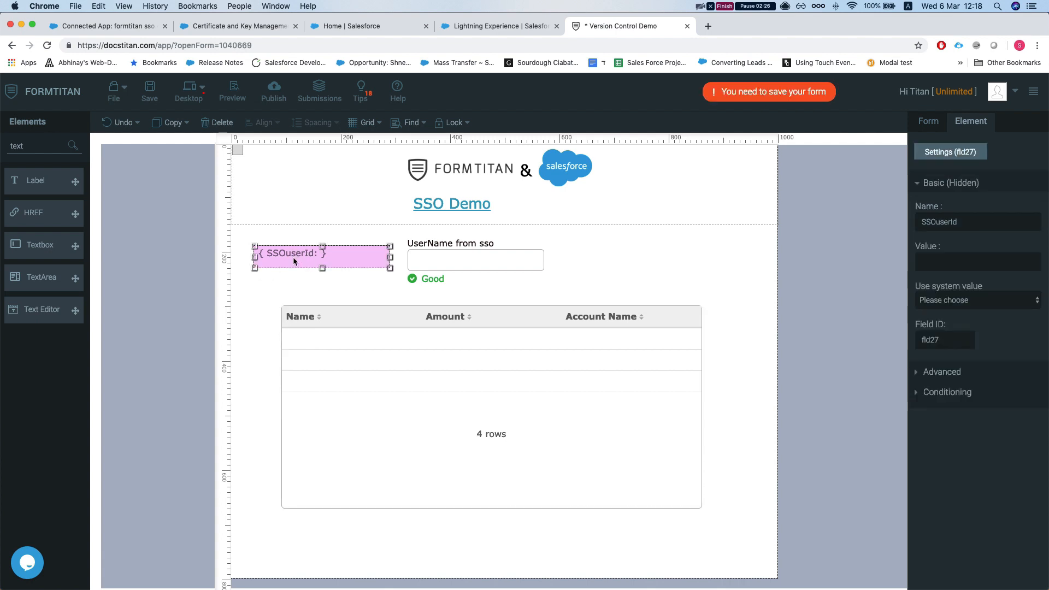
# - Replace the Task Get query in Salesforce integration with an Opportunity object
pyautogui.click(433, 424)
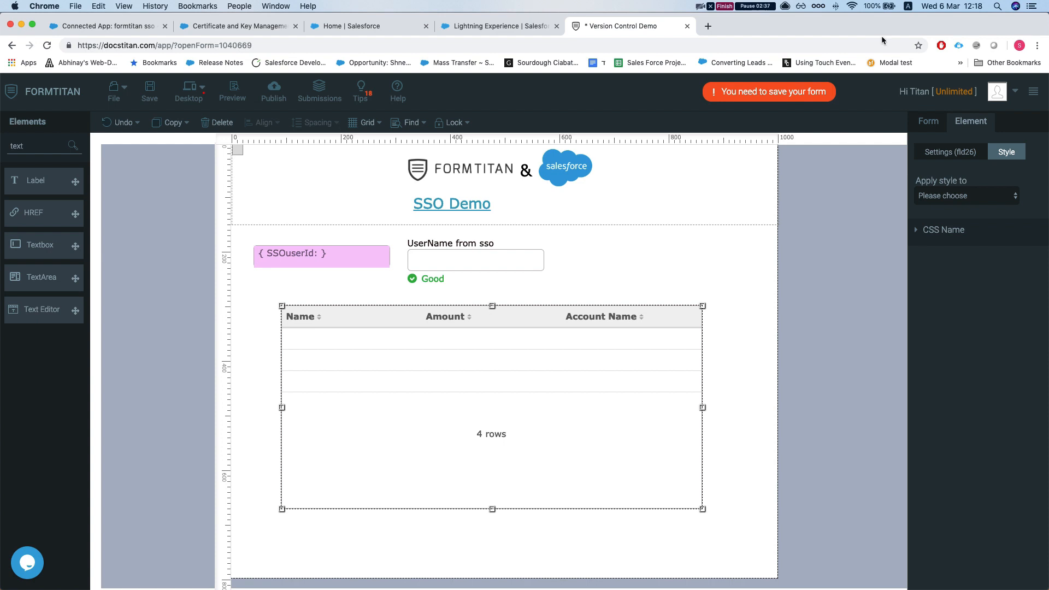
pyautogui.click(924, 122)
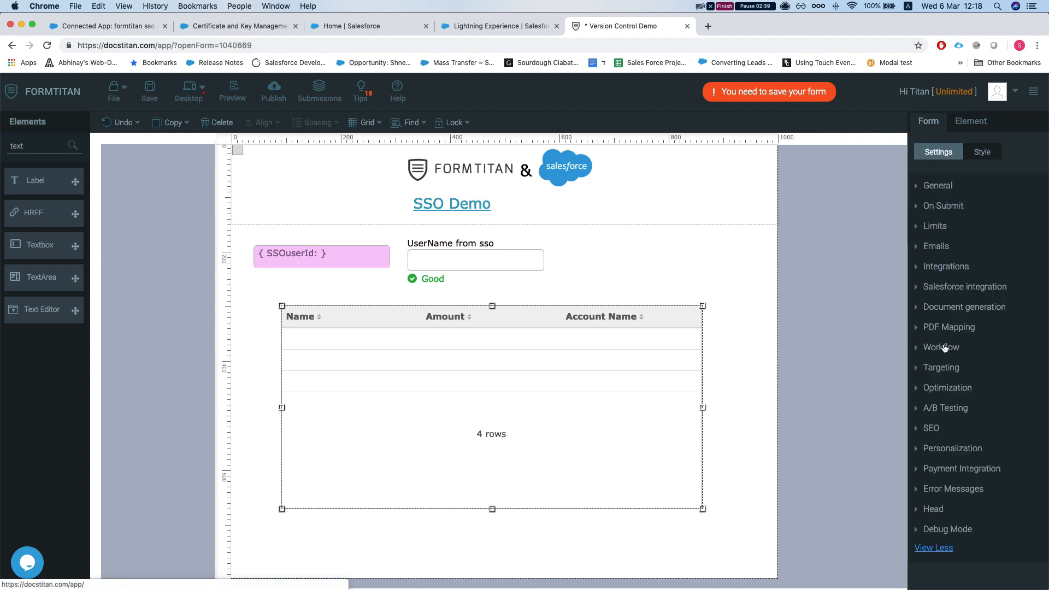
pyautogui.click(944, 285)
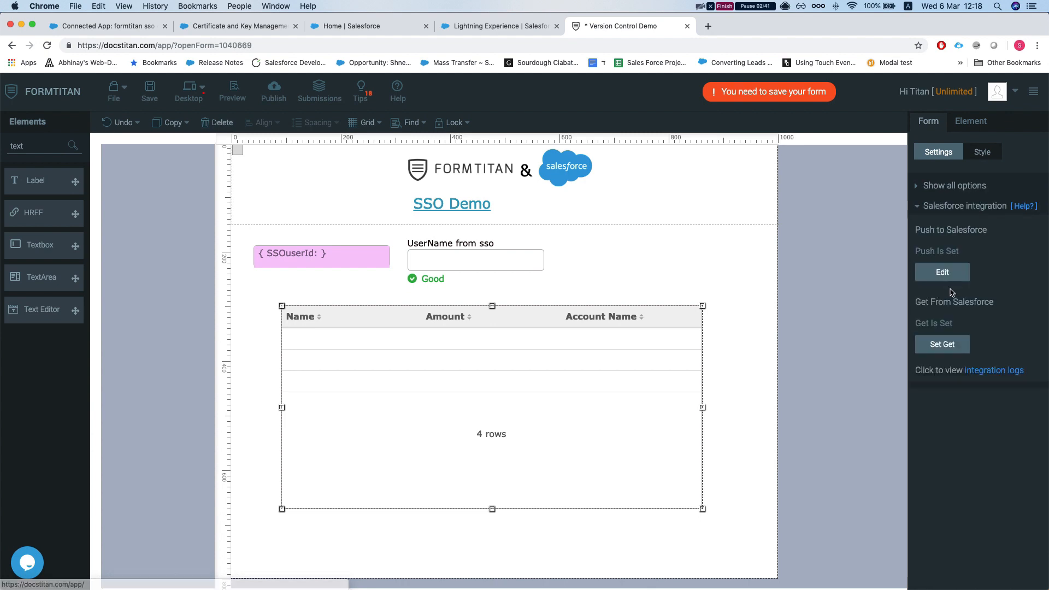
pyautogui.click(942, 345)
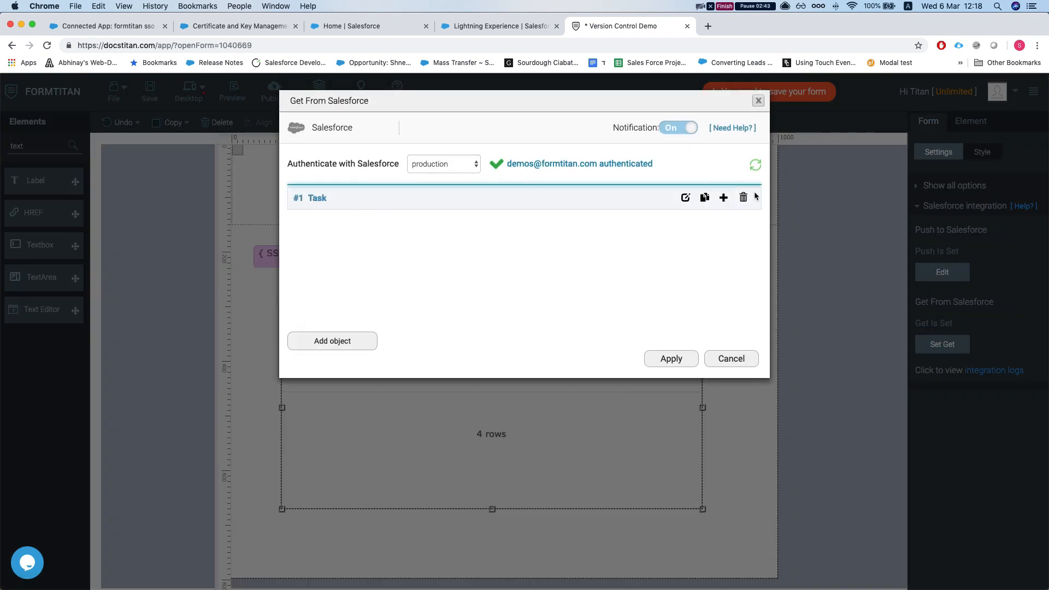
pyautogui.click(743, 197)
pyautogui.click(339, 228)
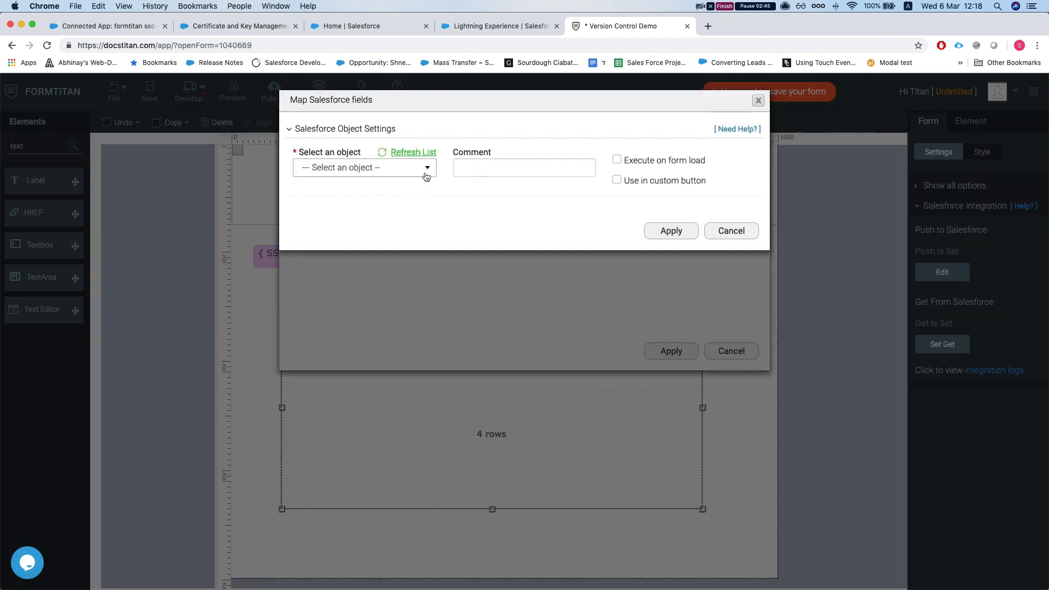
pyautogui.click(406, 172)
pyautogui.write('oppo')
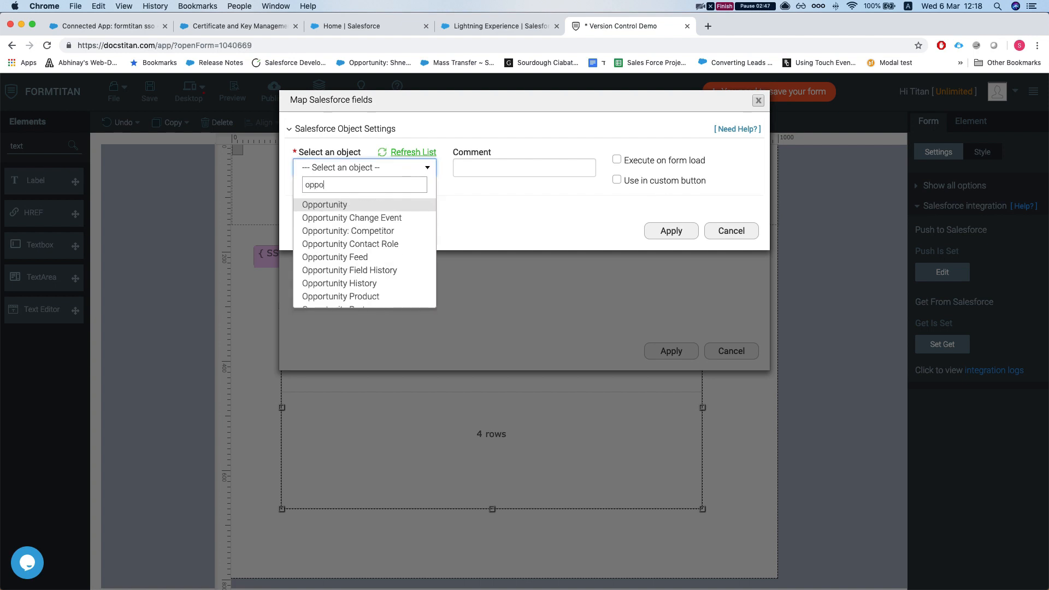
pyautogui.click(366, 209)
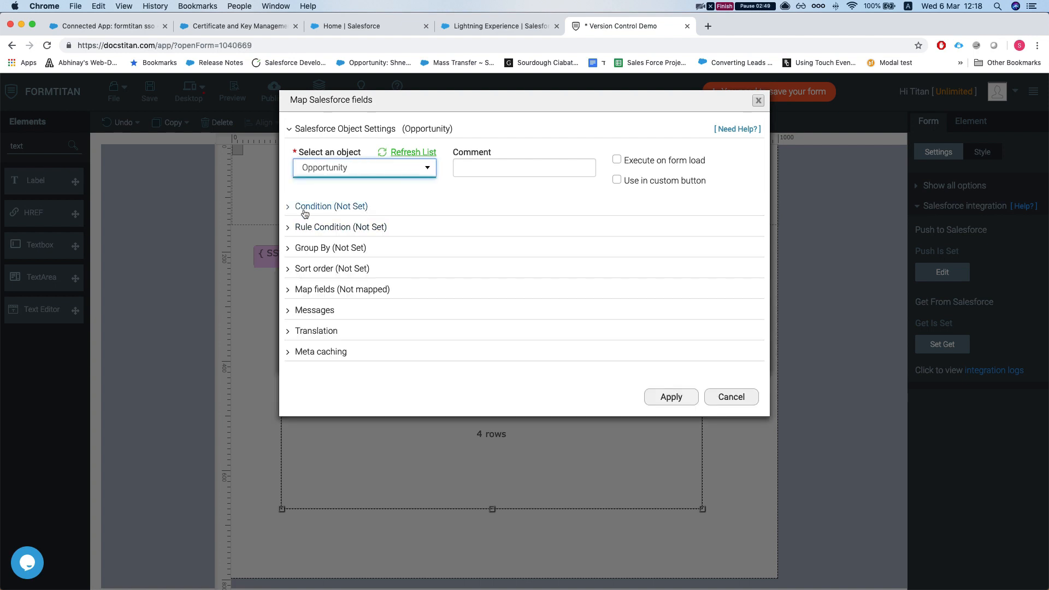
# - Fetch all Opportunities, limit 200, with the condition Owner ID Equals SSOuserId
pyautogui.click(544, 264)
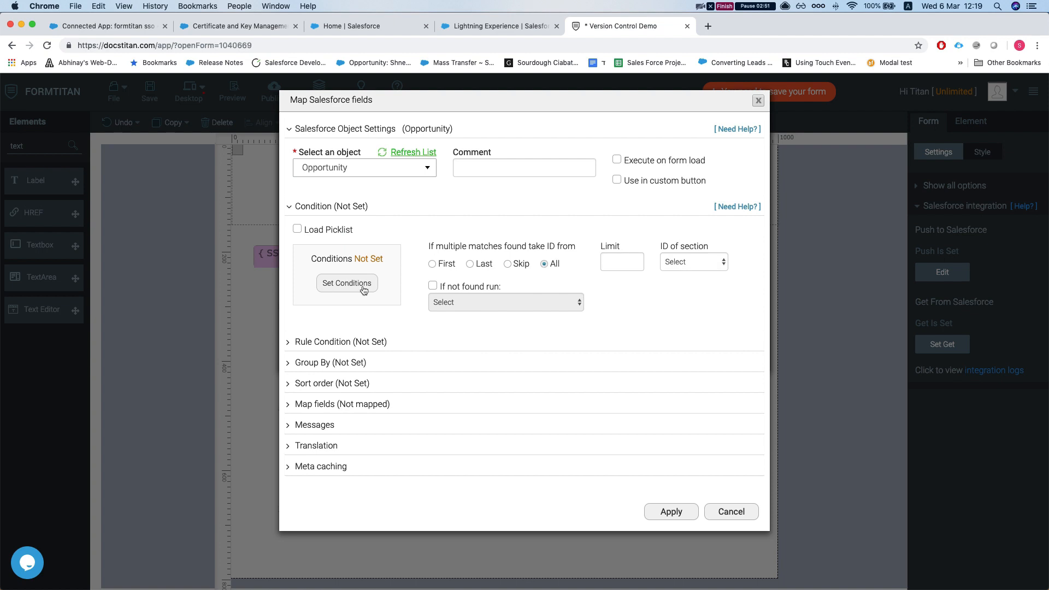
pyautogui.click(610, 263)
pyautogui.click(347, 285)
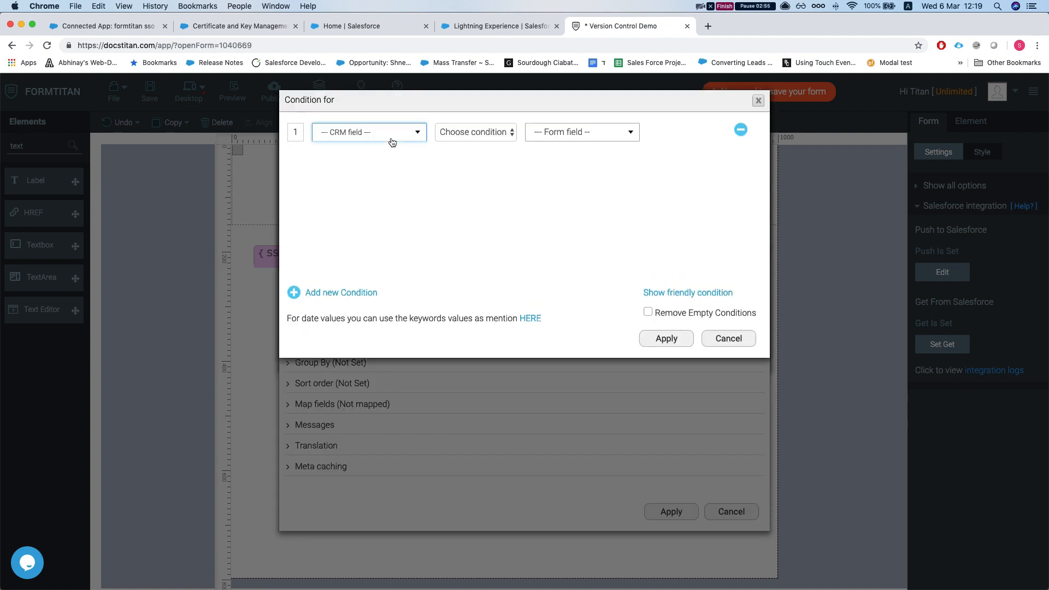
pyautogui.click(392, 143)
pyautogui.write('own')
pyautogui.click(339, 183)
pyautogui.click(464, 132)
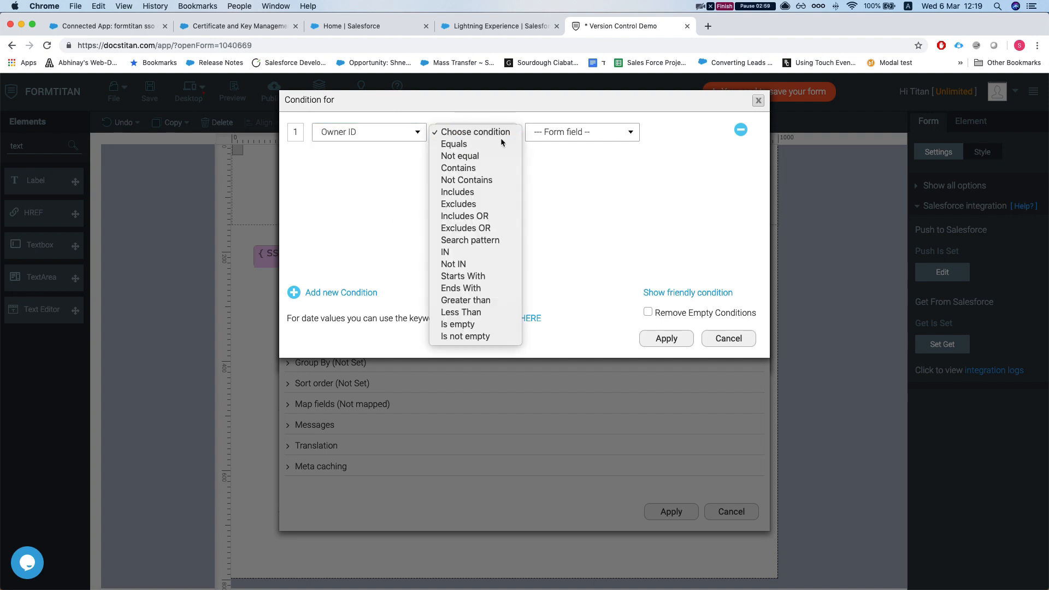
pyautogui.click(465, 143)
pyautogui.click(592, 133)
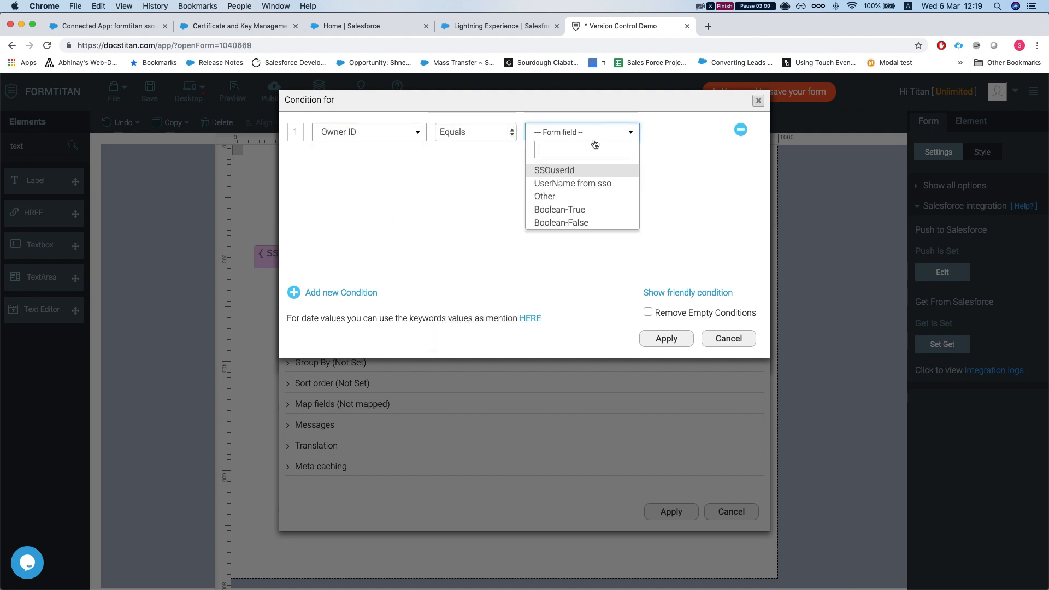
pyautogui.click(573, 172)
pyautogui.click(666, 338)
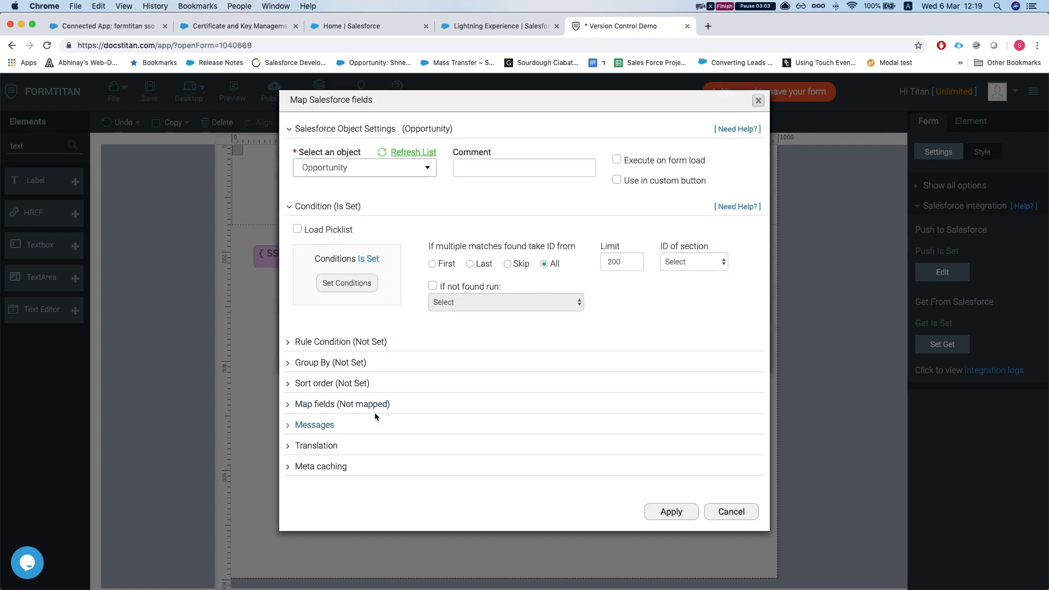
pyautogui.click(355, 404)
pyautogui.click(347, 461)
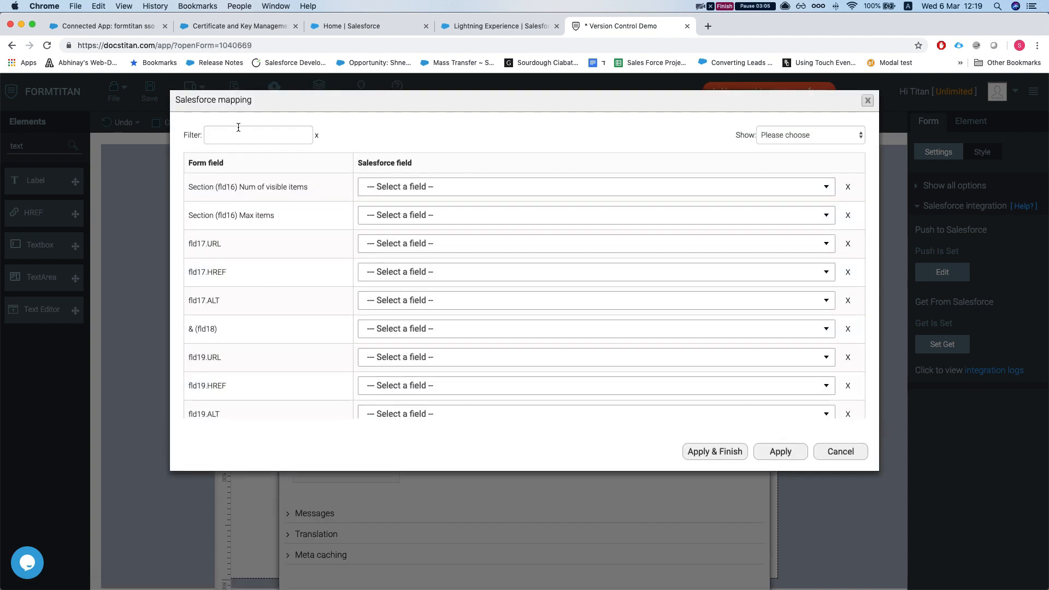
# - Map the table's Amount and Name columns to the opportunity Amount and Name fields
pyautogui.click(240, 132)
pyautogui.write('amount')
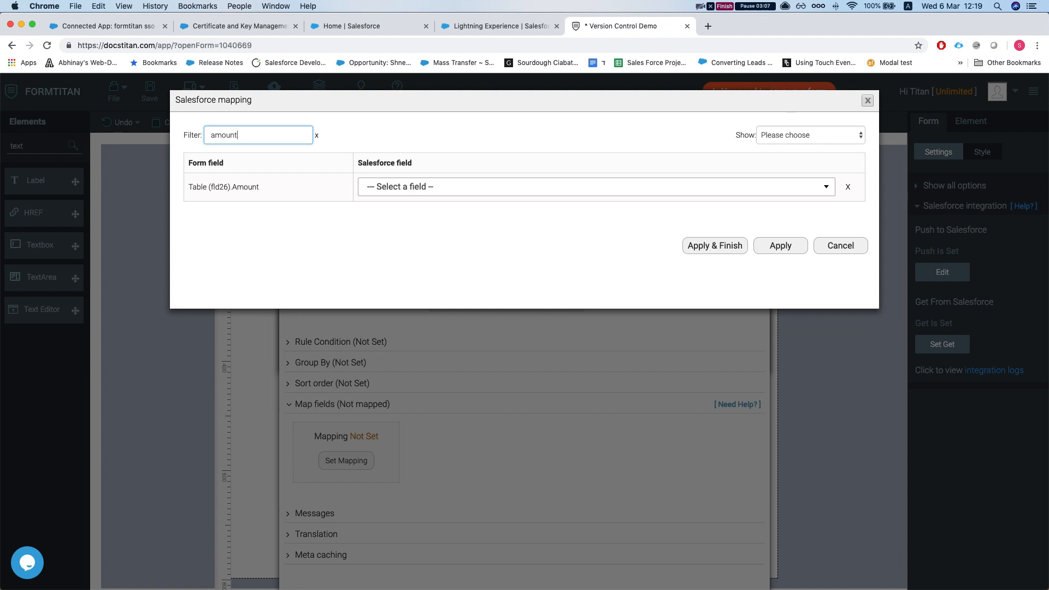
pyautogui.click(403, 184)
pyautogui.write('amount')
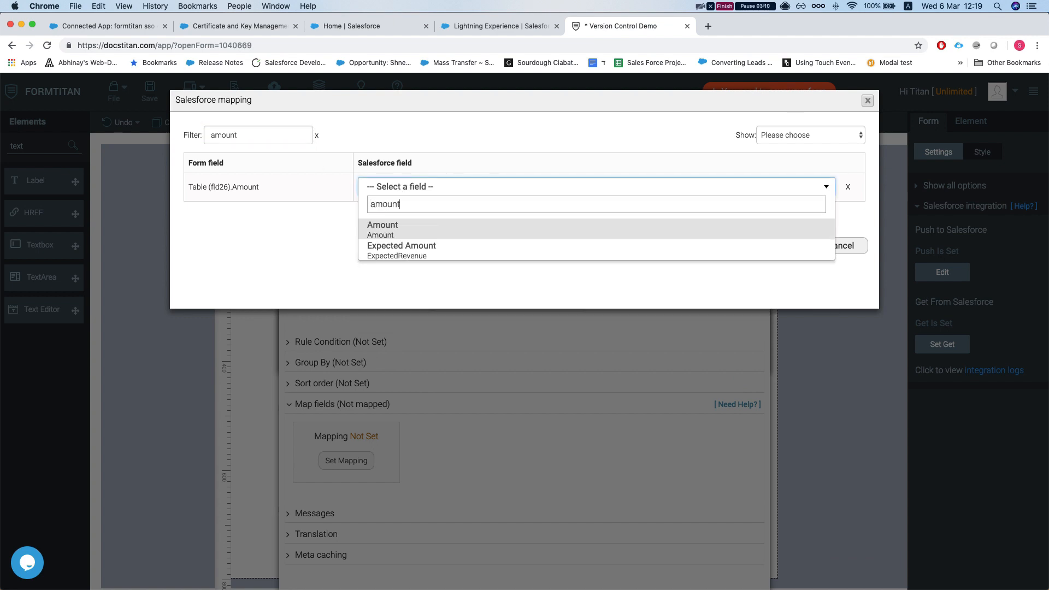
pyautogui.press('Return')
pyautogui.doubleClick(266, 134)
pyautogui.write('name')
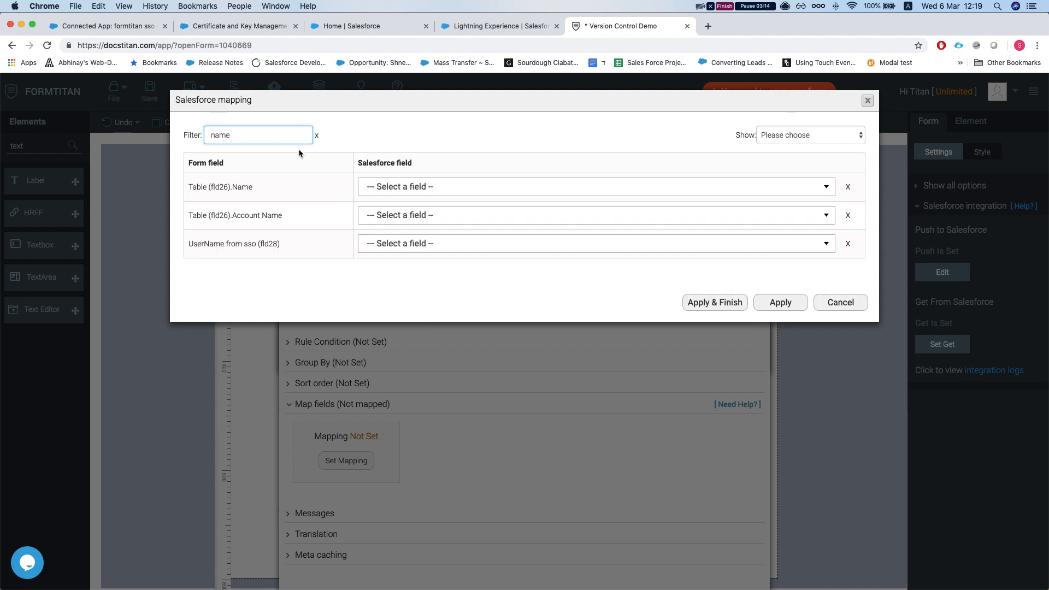
pyautogui.click(393, 185)
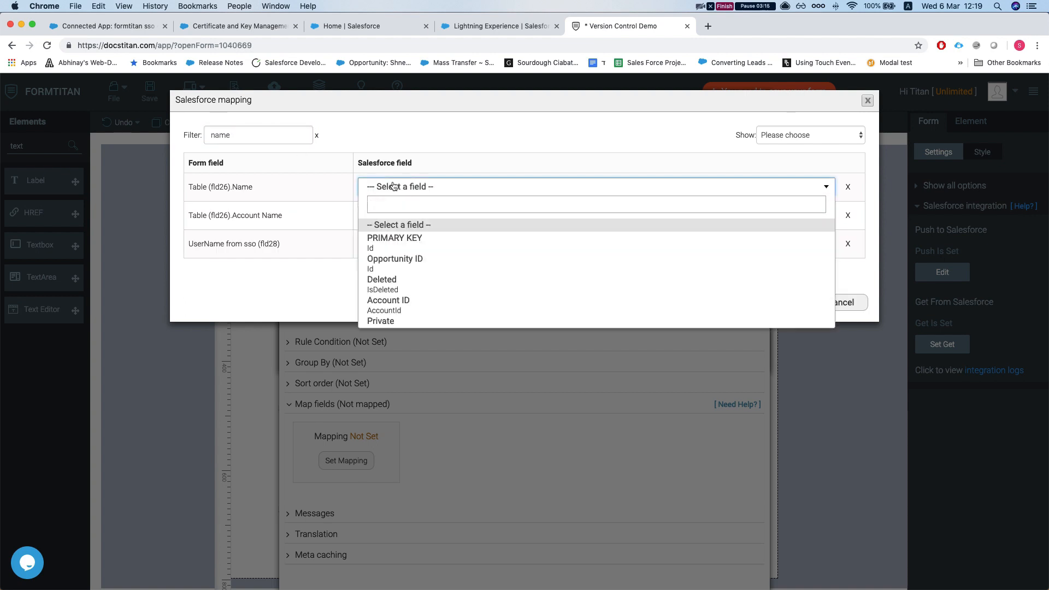
pyautogui.write('name')
pyautogui.press('Return')
# - Map Account Name to Account ID referencing the Account Name, then apply the mapping
pyautogui.doubleClick(275, 137)
pyautogui.write('acc')
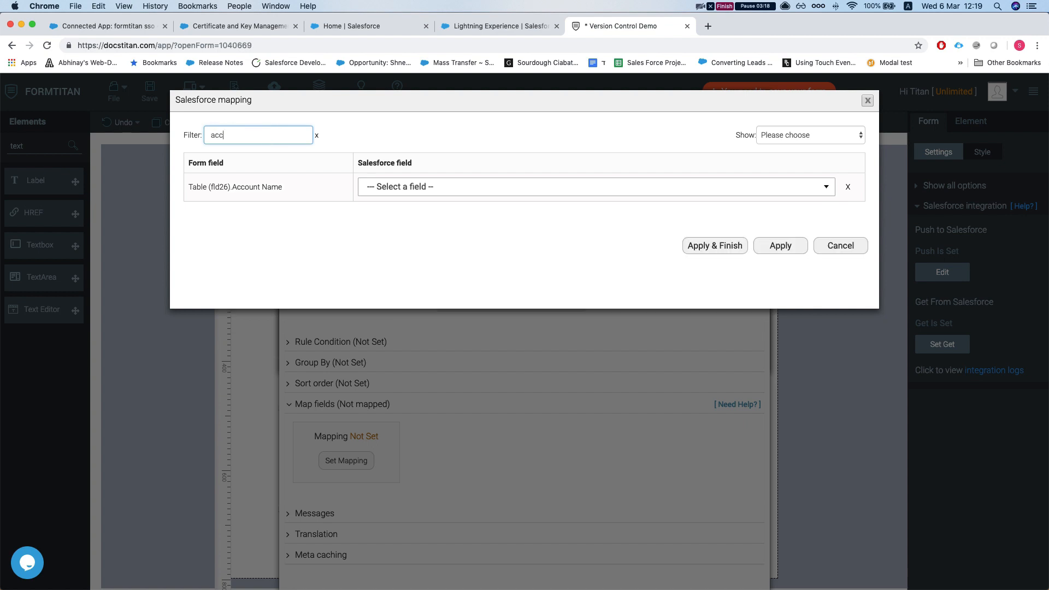
pyautogui.click(460, 192)
pyautogui.write('acc')
pyautogui.press('Return')
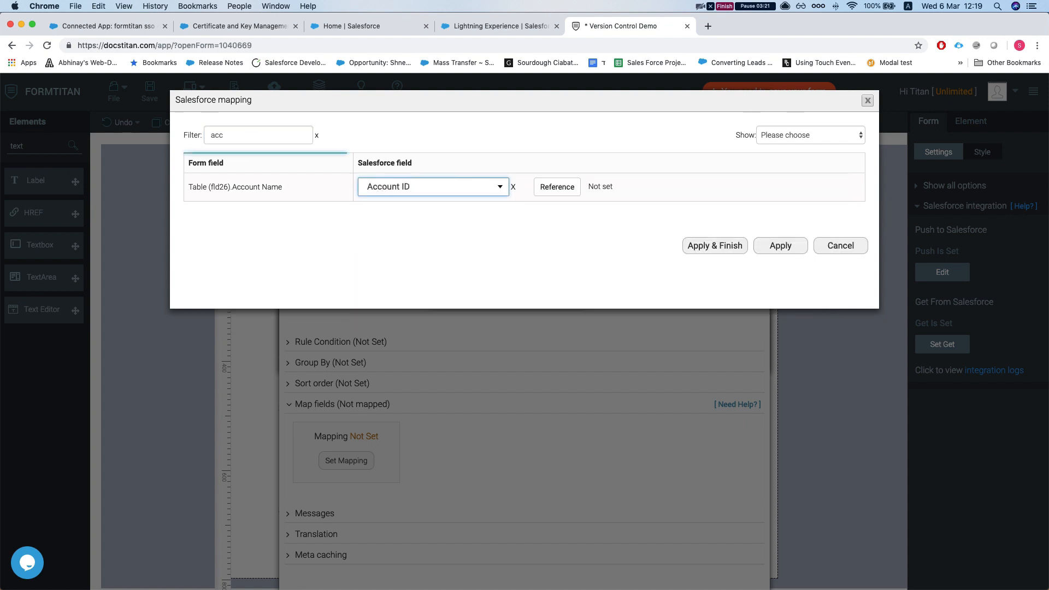
pyautogui.click(558, 187)
pyautogui.click(556, 131)
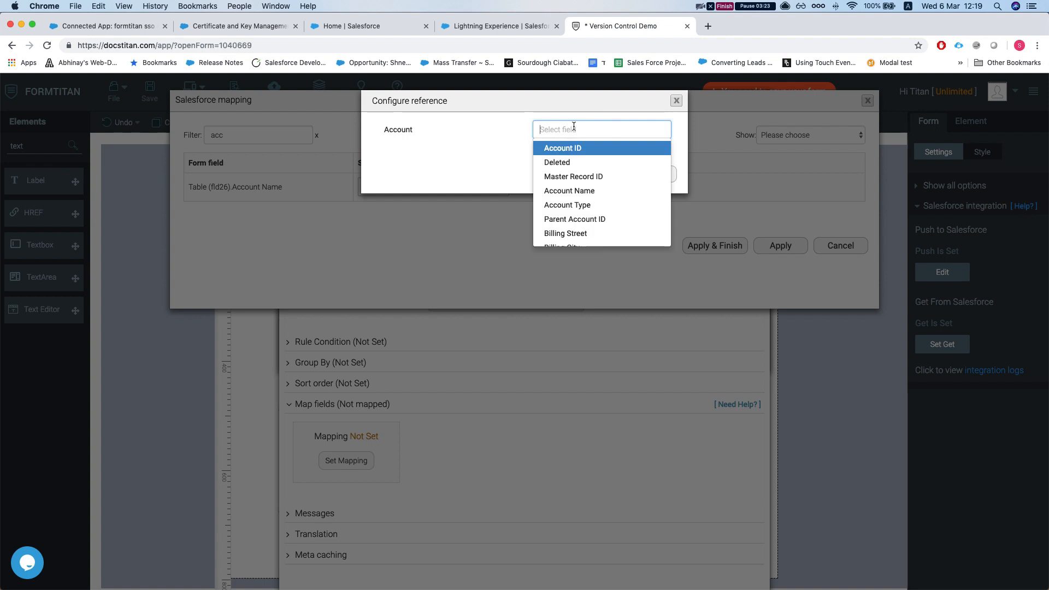
pyautogui.write('acc')
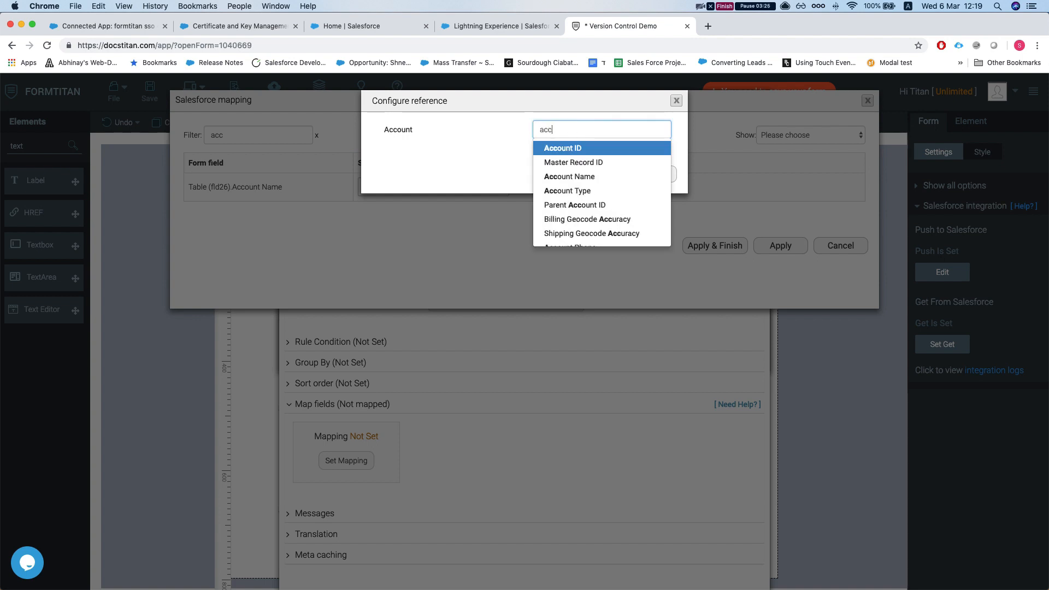
pyautogui.click(567, 176)
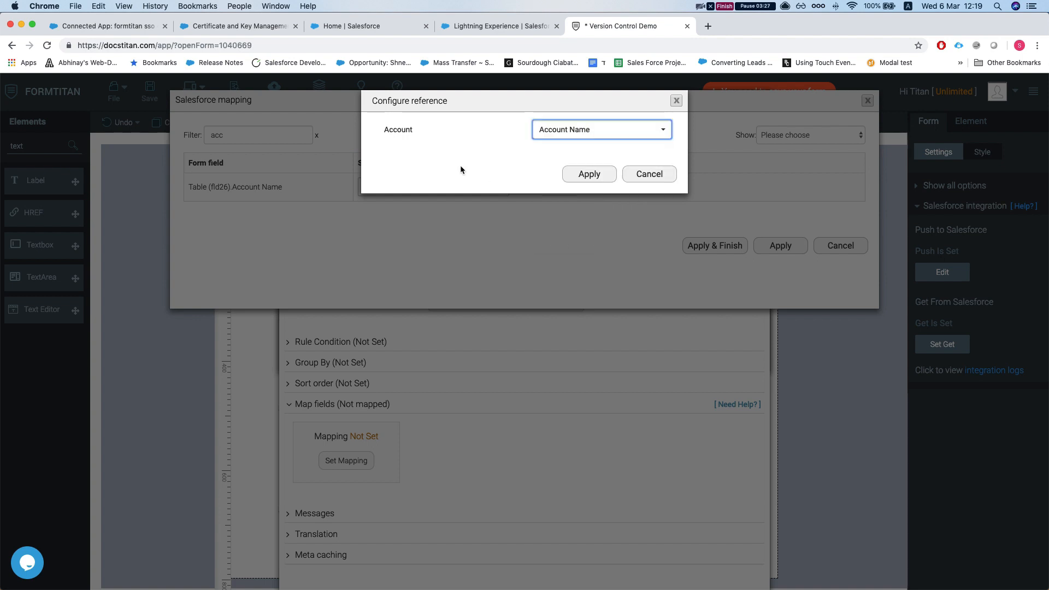
pyautogui.click(579, 174)
pyautogui.click(691, 243)
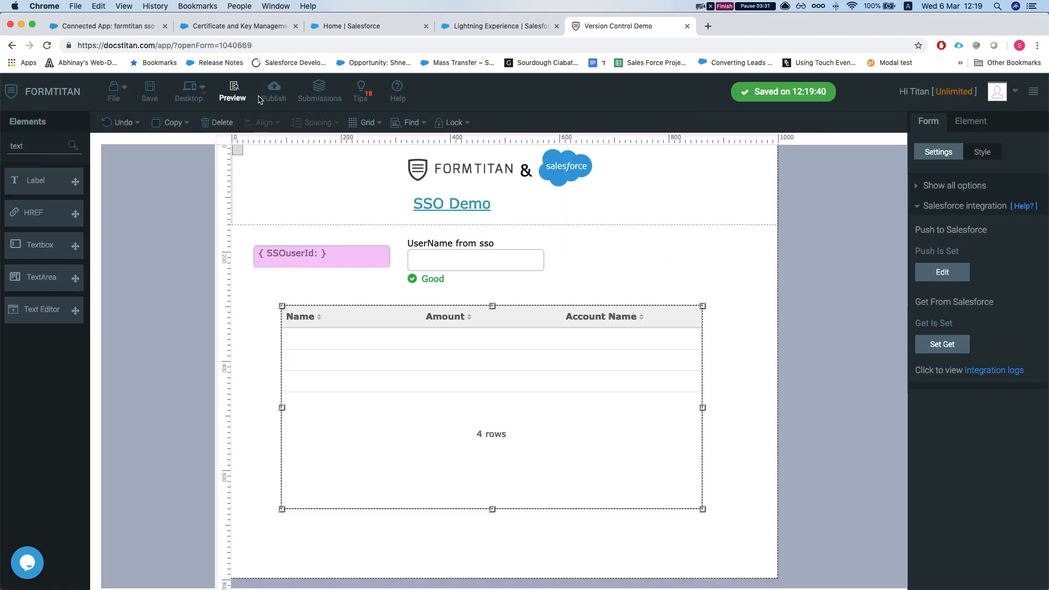
# - Publish the form and view the live version, scrolling through its opportunities table
pyautogui.click(273, 89)
pyautogui.click(676, 147)
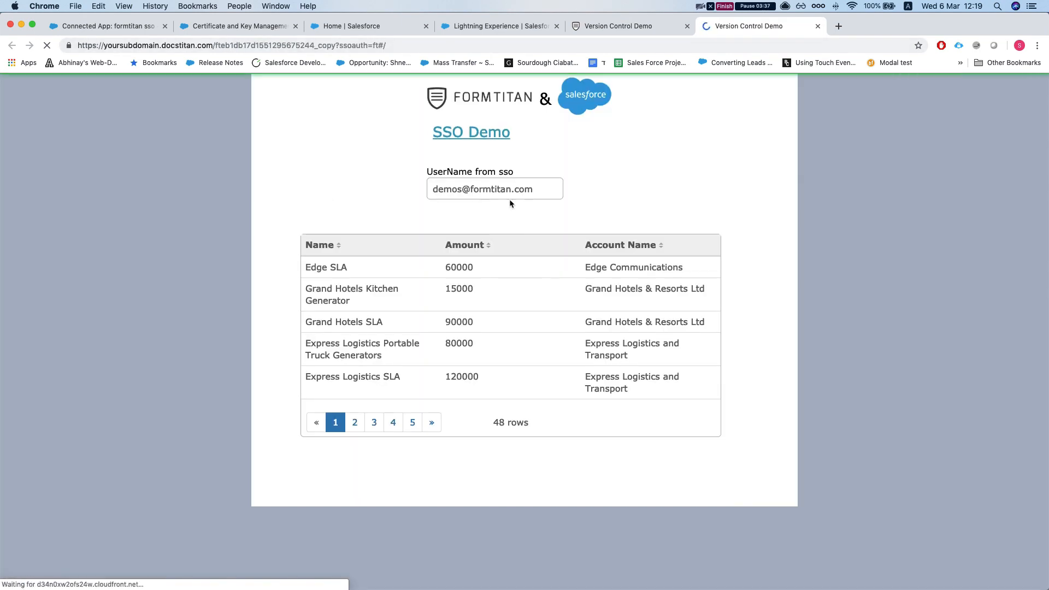
pyautogui.scroll(-5, 411, 325)
pyautogui.scroll(5, 413, 324)
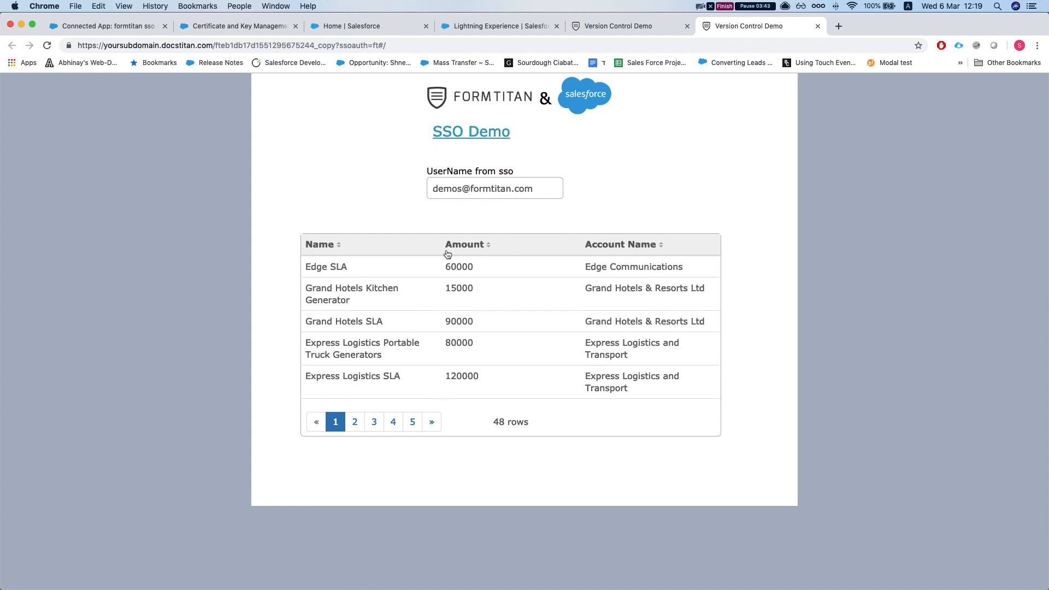
pyautogui.scroll(-5, 415, 317)
pyautogui.scroll(5, 454, 380)
# - Copy the form's link, test it in a Chrome incognito window, then start a Safari private window
pyautogui.click(218, 43)
pyautogui.press('super+c')
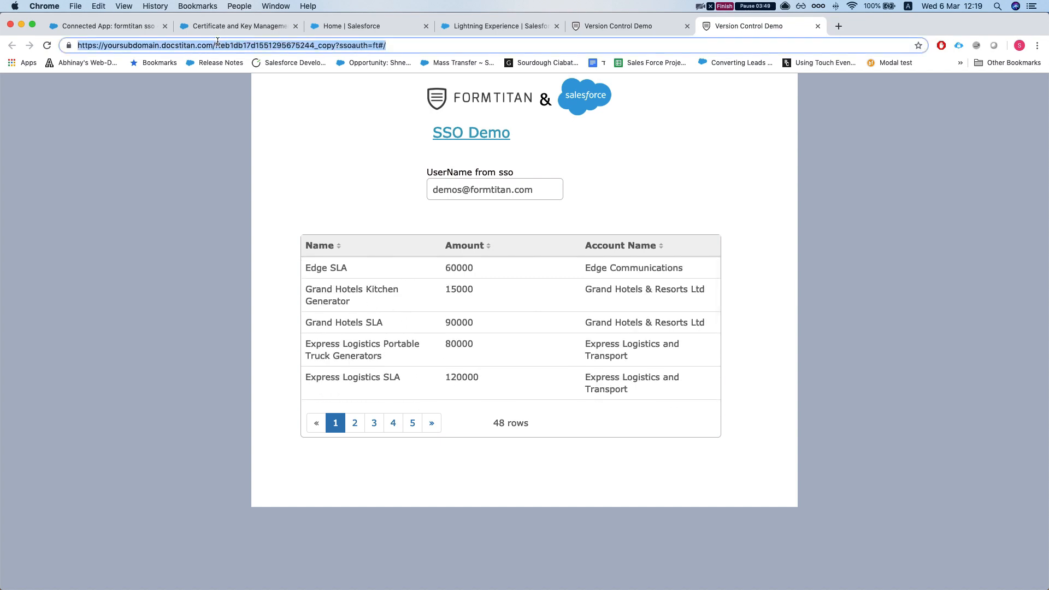
pyautogui.click(101, 158)
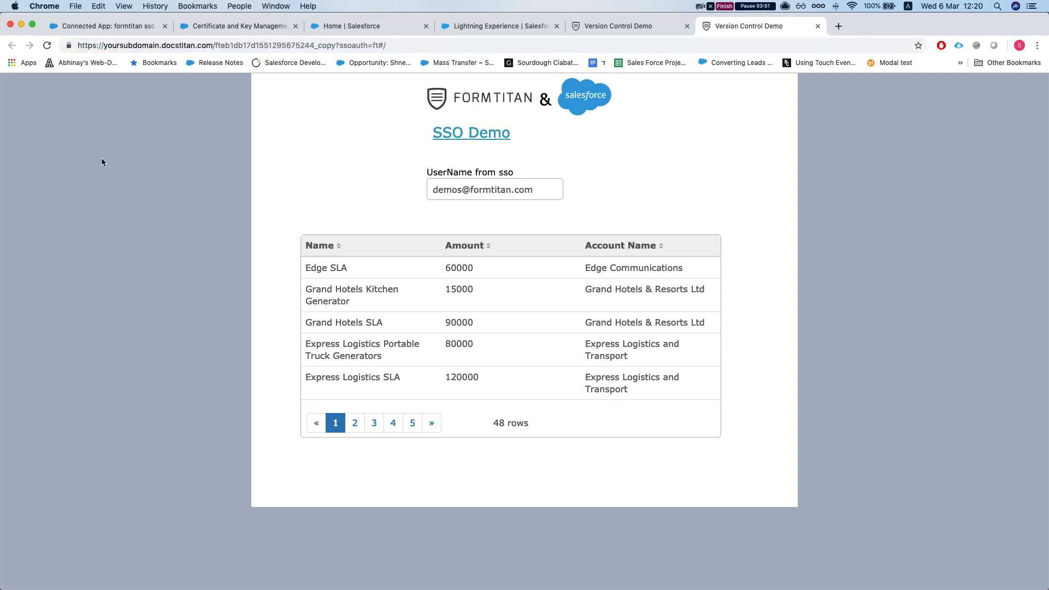
pyautogui.press('super+shift+n')
pyautogui.press('super+v')
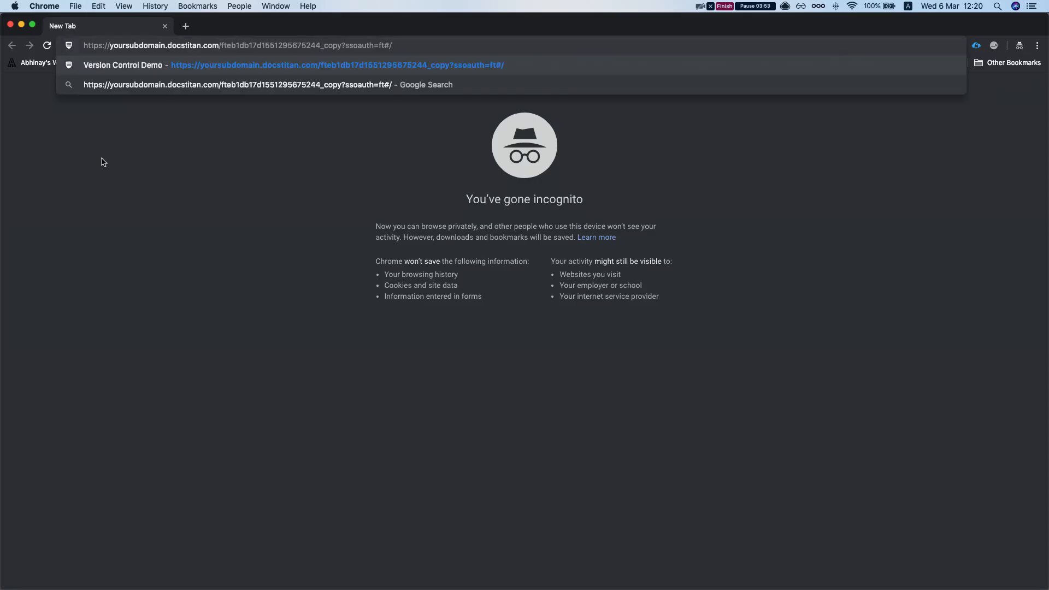
pyautogui.press('Return')
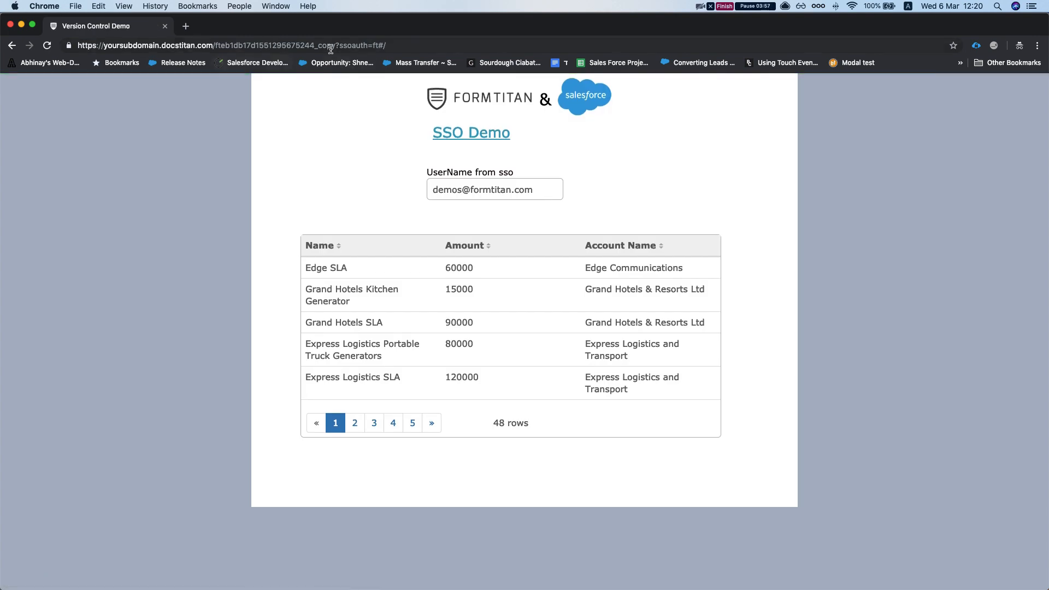
pyautogui.click(11, 24)
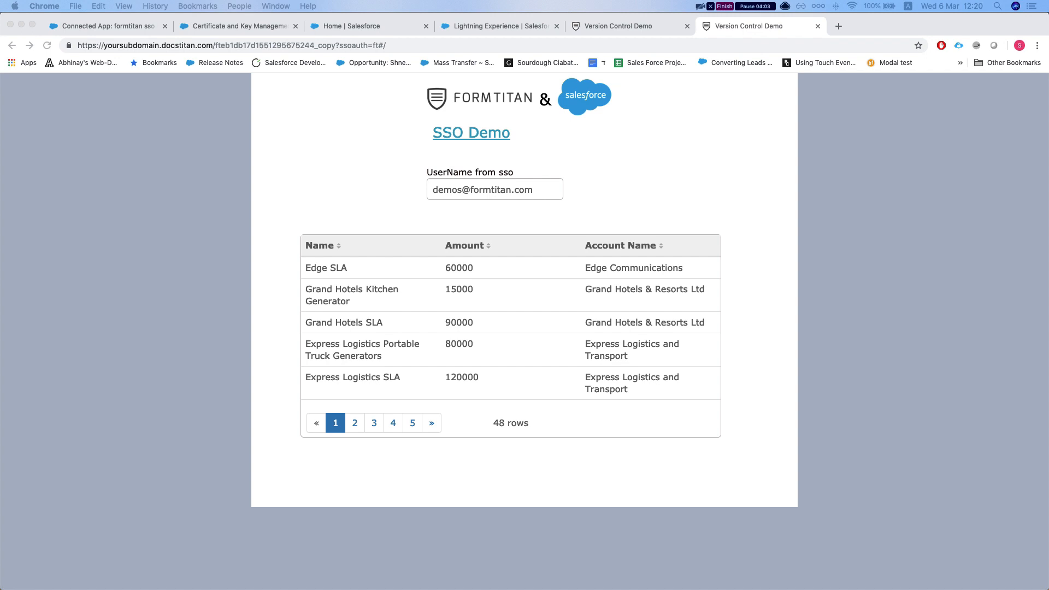
pyautogui.press('super+shift+n')
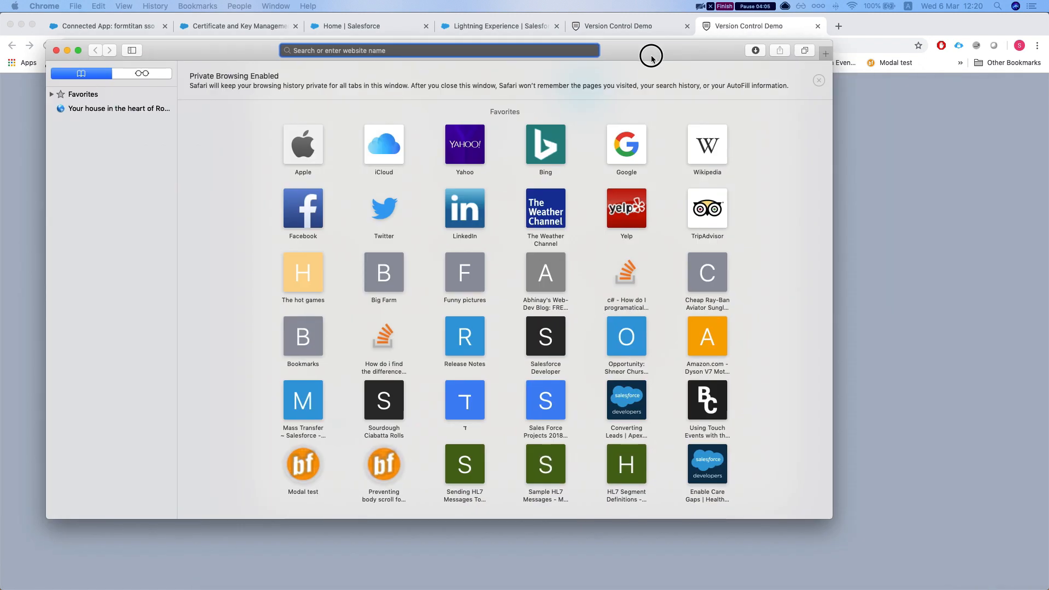
# - Load the form link in the private window and enter the demo account's username on Salesforce login
pyautogui.press('super+v')
pyautogui.press('Return')
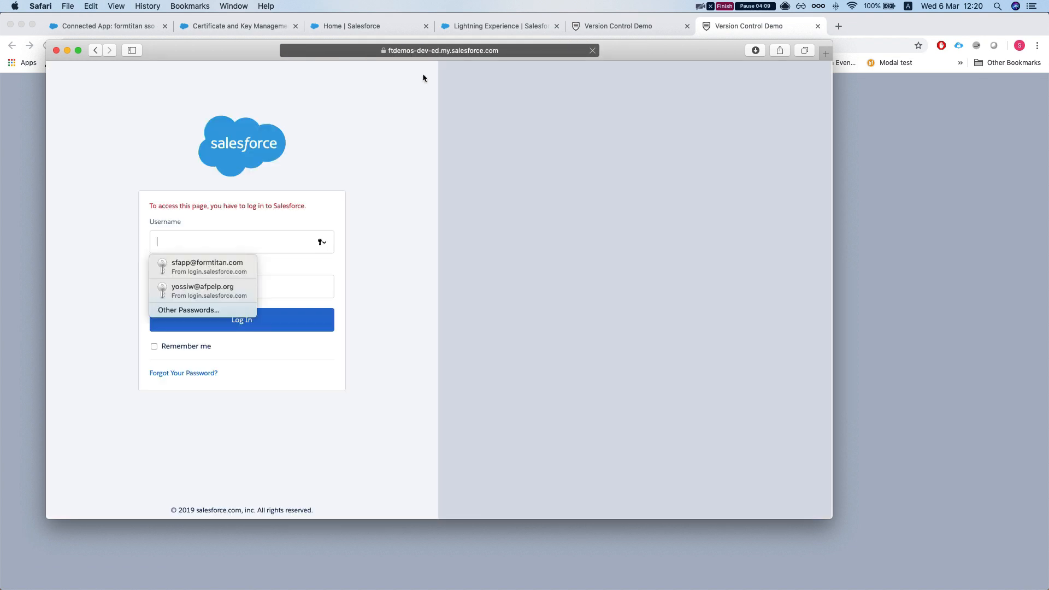
pyautogui.click(139, 224)
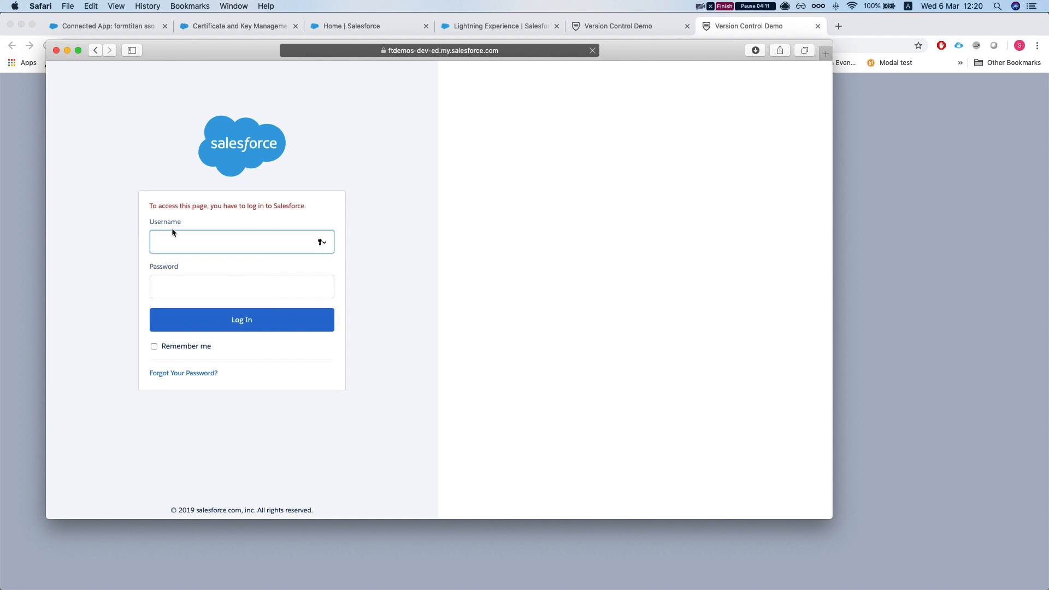
pyautogui.click(163, 238)
pyautogui.write('s')
pyautogui.press('BackSpace')
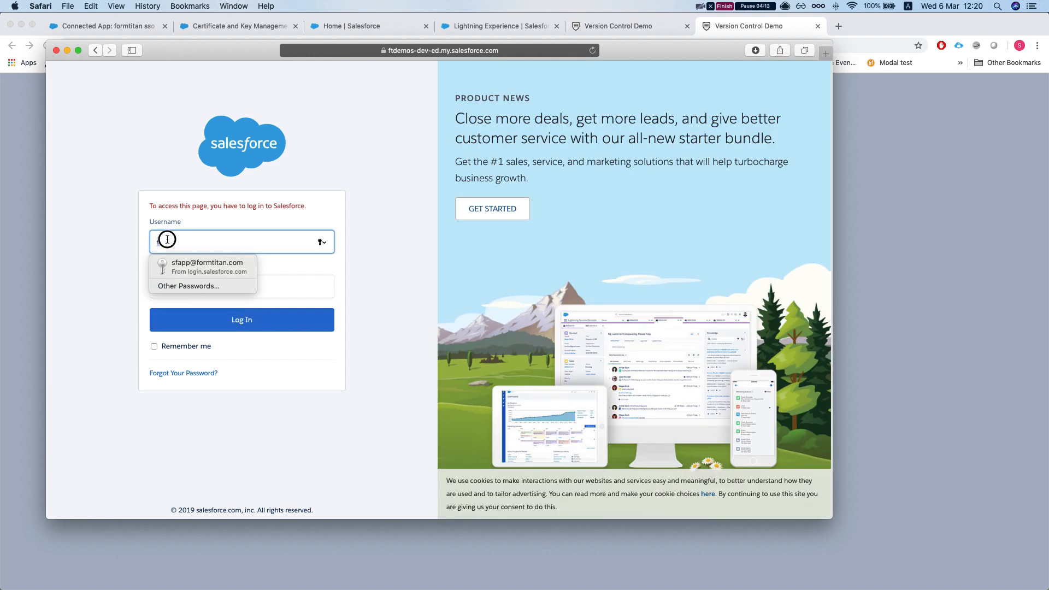
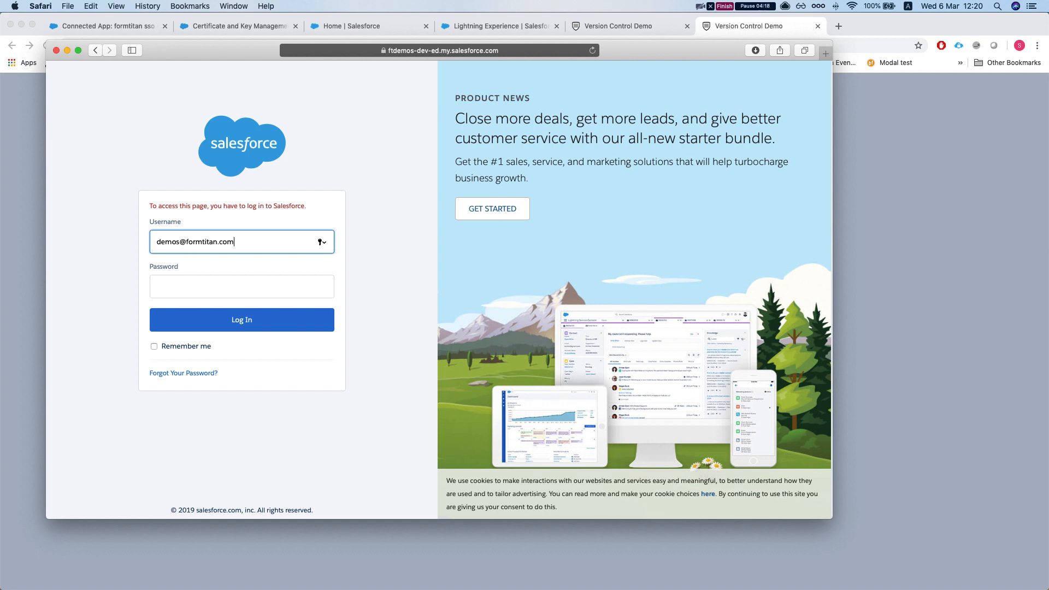
pyautogui.press('Tab')
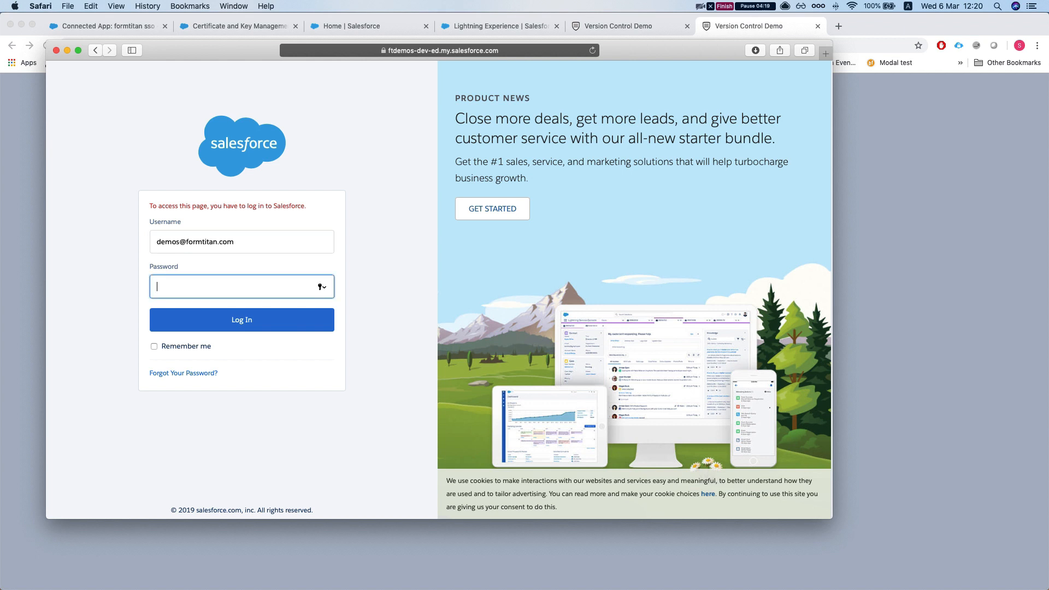
# - Fetch the account password from Chrome, paste it in, and log in
pyautogui.click(934, 23)
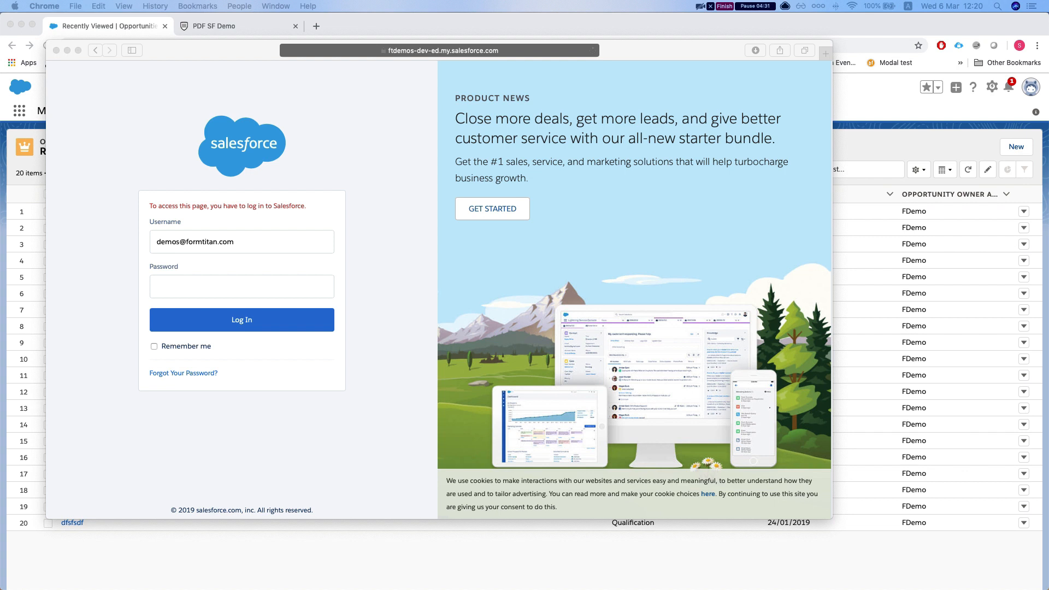
pyautogui.click(245, 286)
pyautogui.press('super+v')
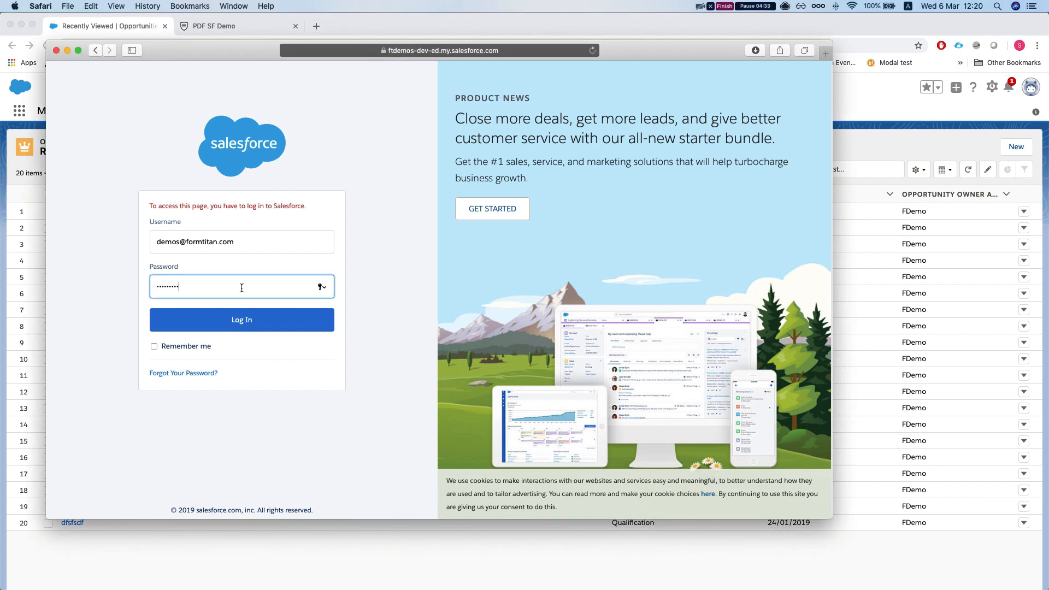
pyautogui.click(159, 311)
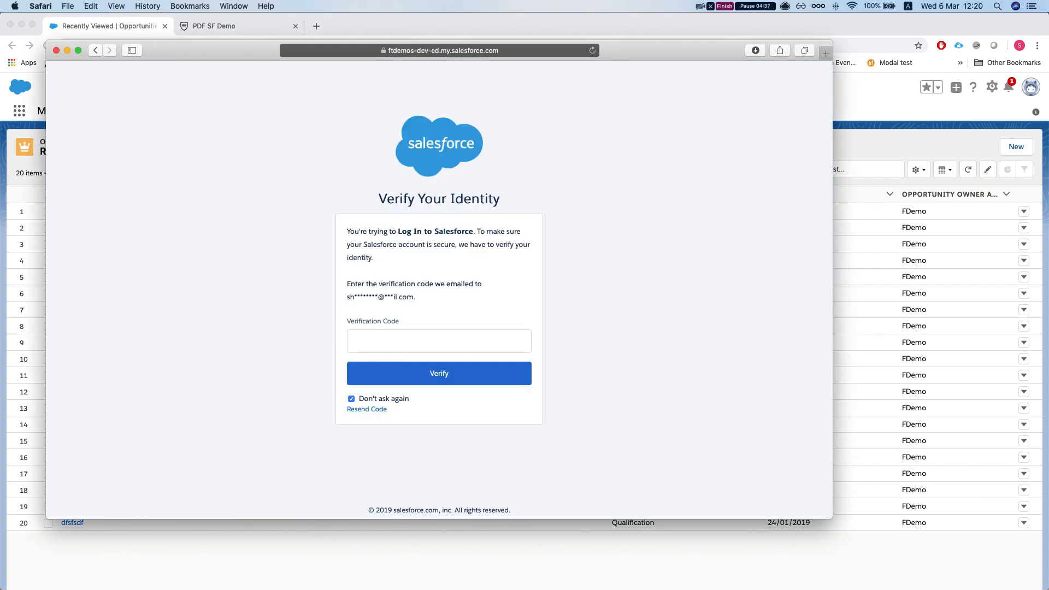
# - Paste the emailed verification code and verify the identity
pyautogui.press('super+Tab')
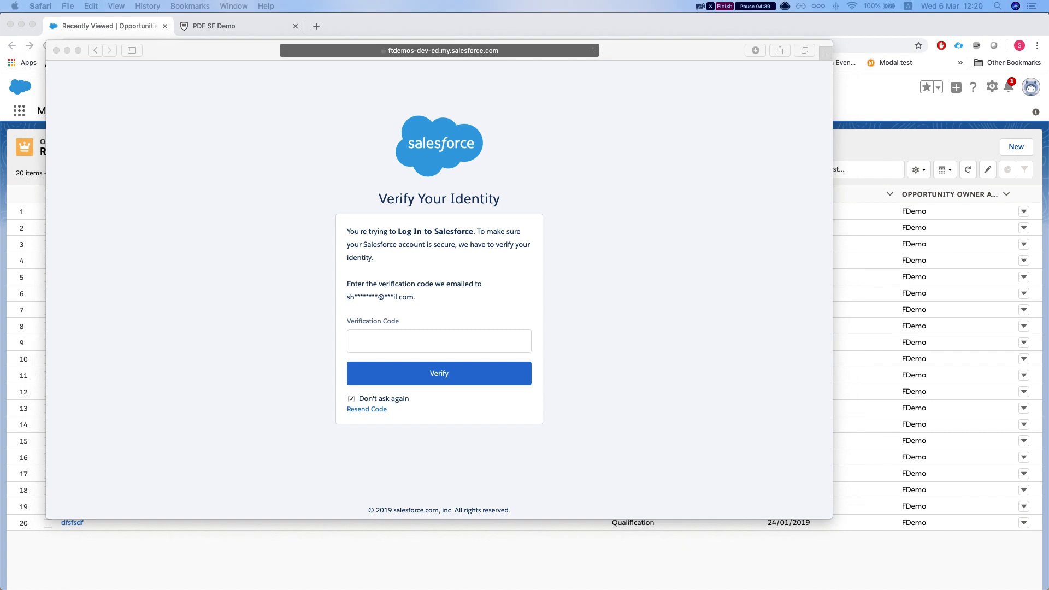
pyautogui.press('super+Tab')
pyautogui.click(363, 337)
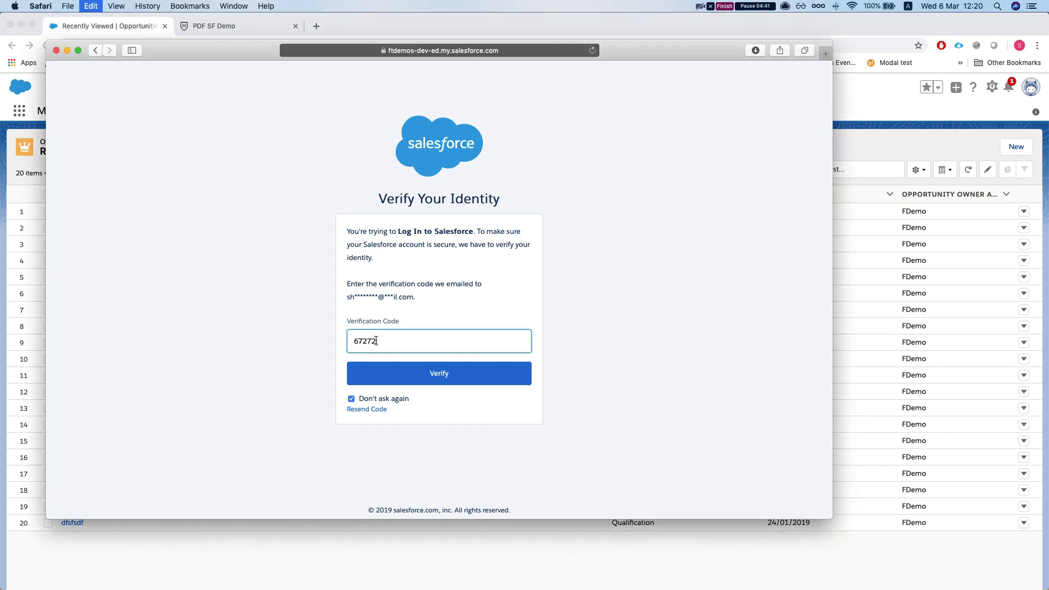
pyautogui.press('super+v')
pyautogui.click(433, 370)
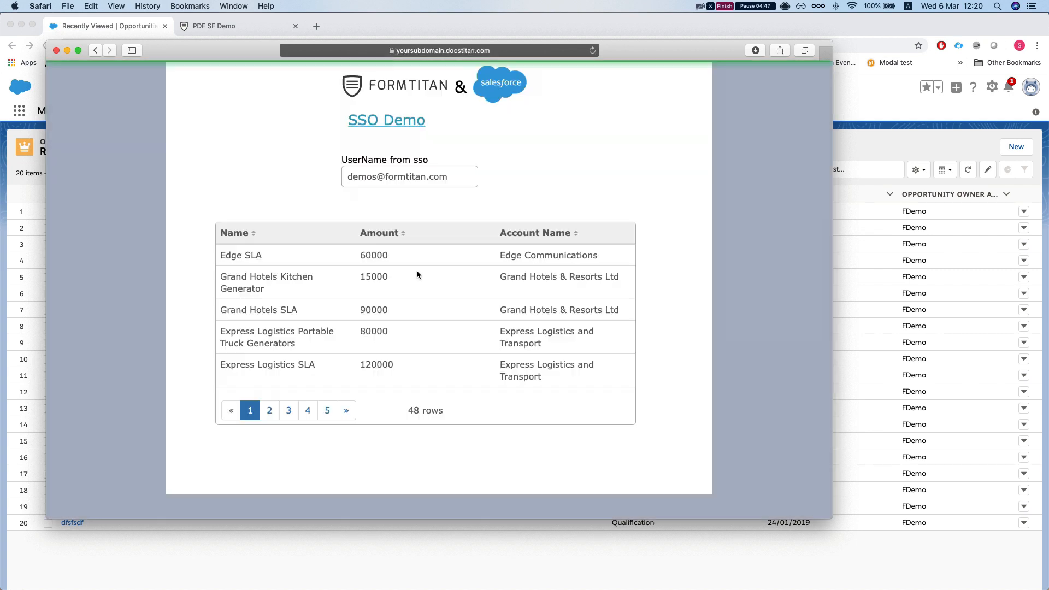
# - Scroll through the SSO Demo form's 48-row opportunities table to check the data
pyautogui.scroll(-1, 350, 327)
pyautogui.scroll(-2, 349, 327)
pyautogui.scroll(2, 349, 326)
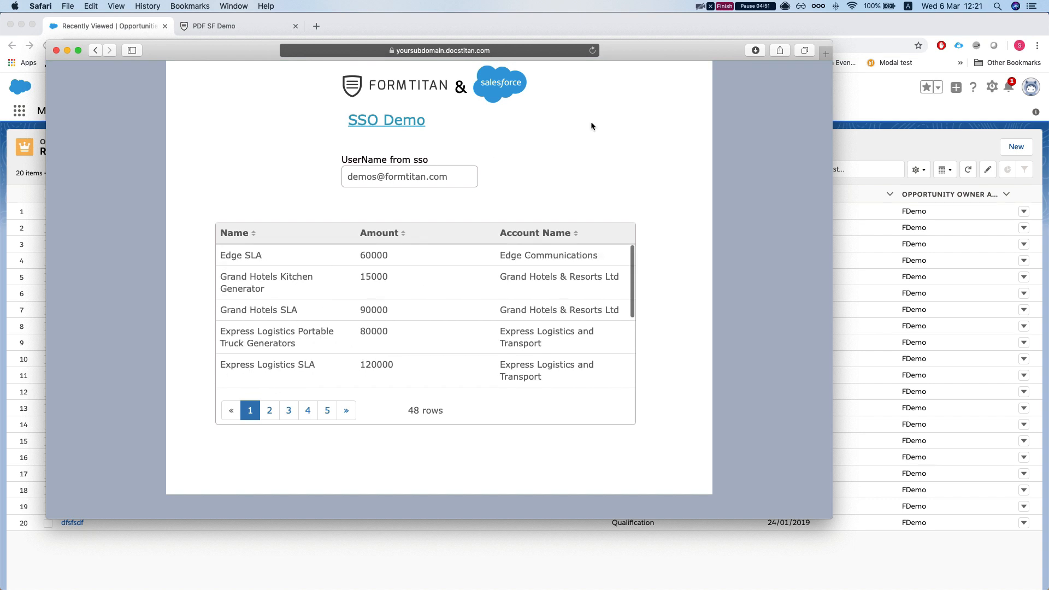